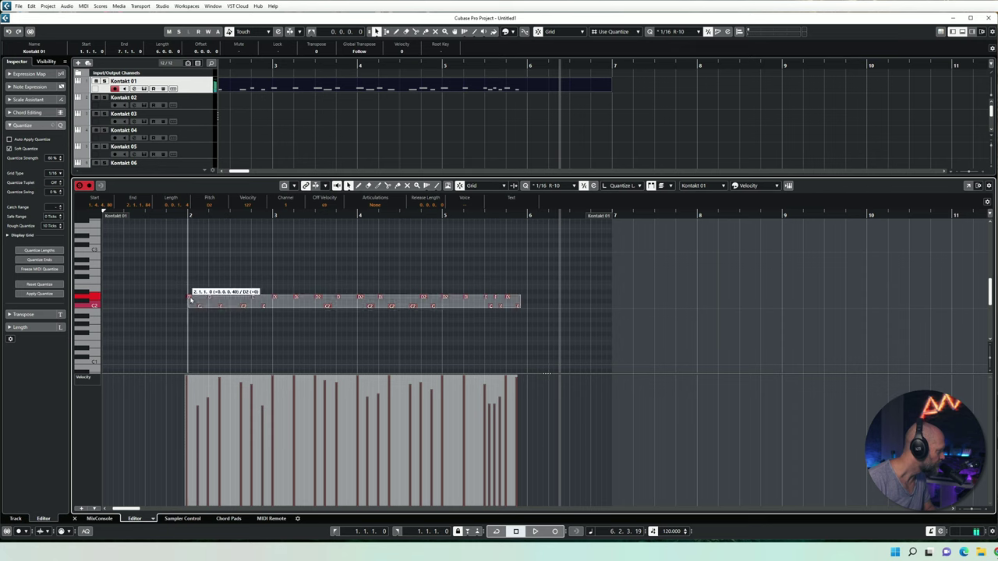
Close the note editor and trim the Kontakt 01 part so it runs from bar 2 to bar 6.
{"action": "left_click", "coordinate": [185, 216]}
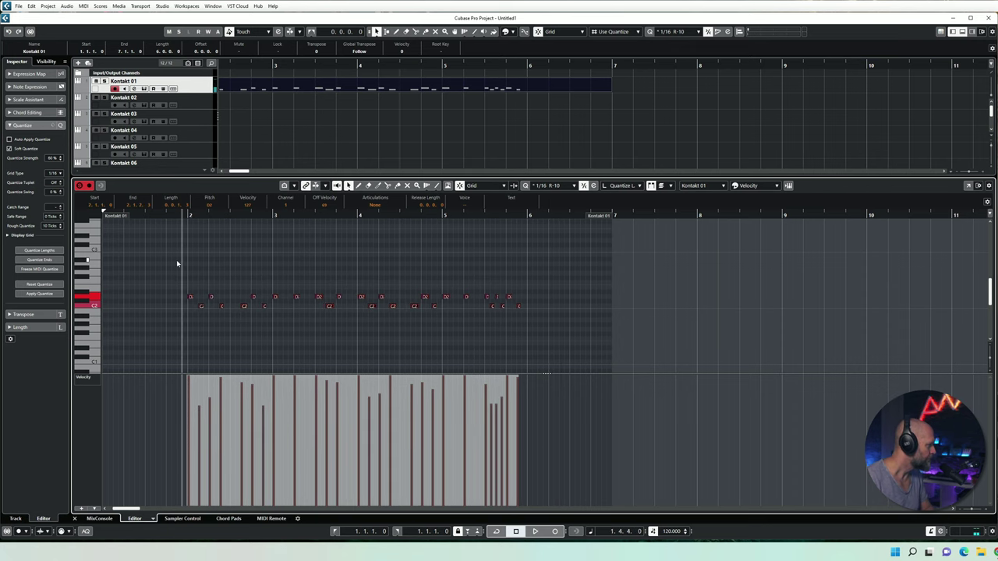
{"action": "key", "text": "Return"}
{"action": "left_click", "coordinate": [283, 129]}
{"action": "key", "text": "g"}
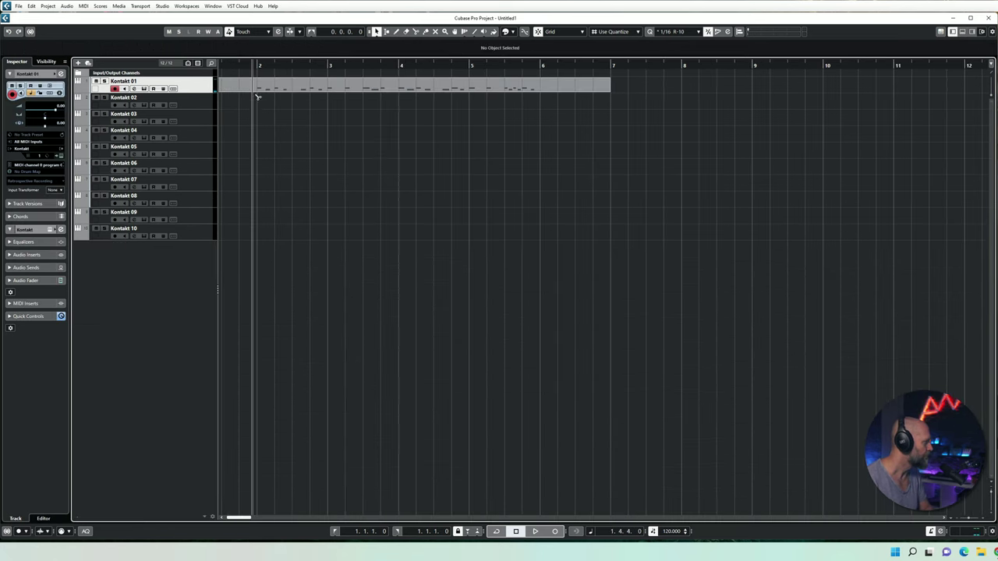
{"action": "left_click", "coordinate": [541, 85]}
{"action": "key", "text": "5"}
{"action": "left_click", "coordinate": [565, 89]}
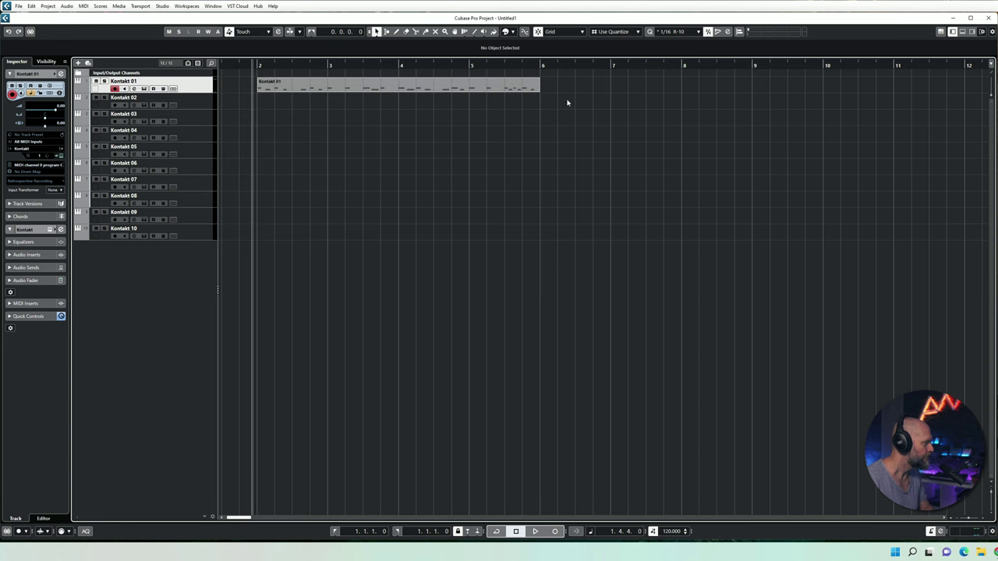
Record the Tom Ens hard hits pattern on the Kontakt 02 track and close the Kontakt window.
{"action": "key", "text": "KP_Multiply"}
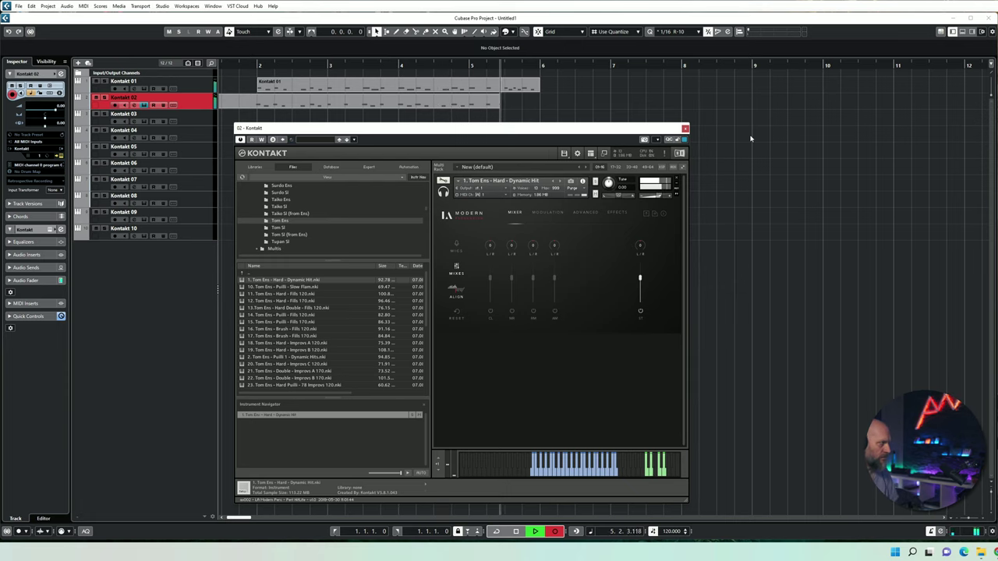
{"action": "key", "text": "space"}
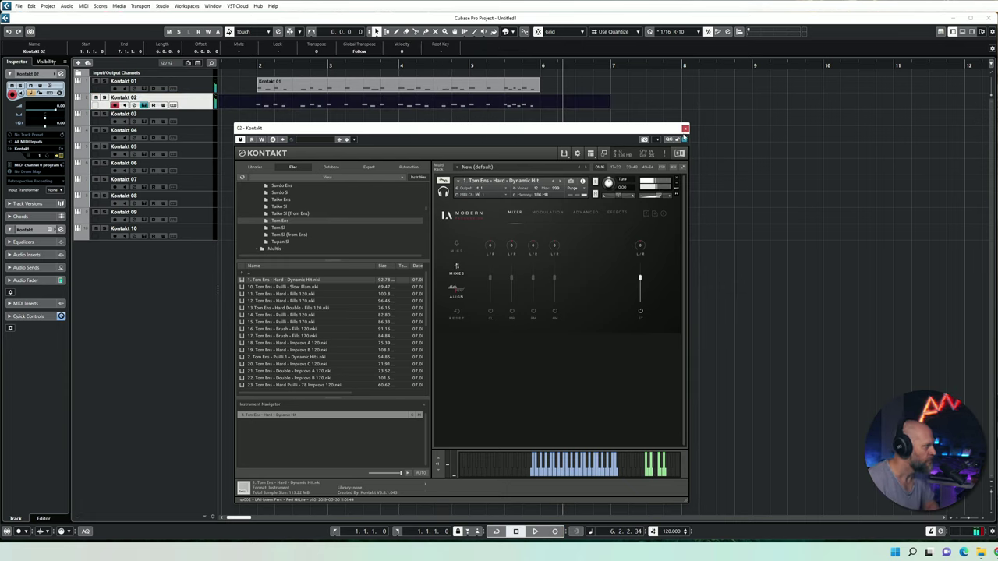
{"action": "left_click", "coordinate": [684, 128]}
Open the Kontakt 02 part and shift all its notes to start exactly on bar 2, playing back from just before it.
{"action": "left_click", "coordinate": [283, 106]}
{"action": "double_click", "coordinate": [283, 106]}
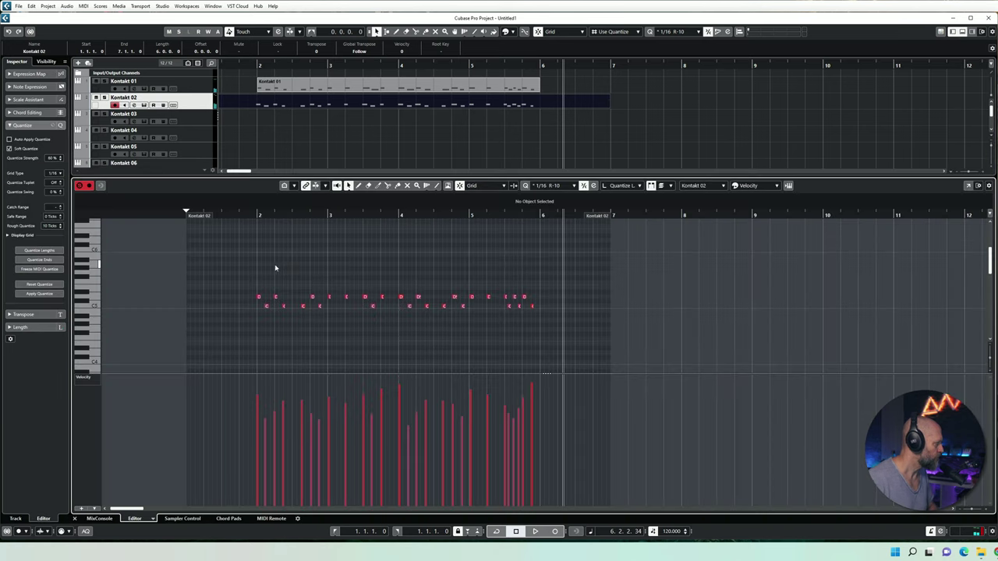
{"action": "left_click_drag", "start_coordinate": [261, 298], "coordinate": [263, 298]}
{"action": "left_click", "coordinate": [249, 215]}
{"action": "key", "text": "space"}
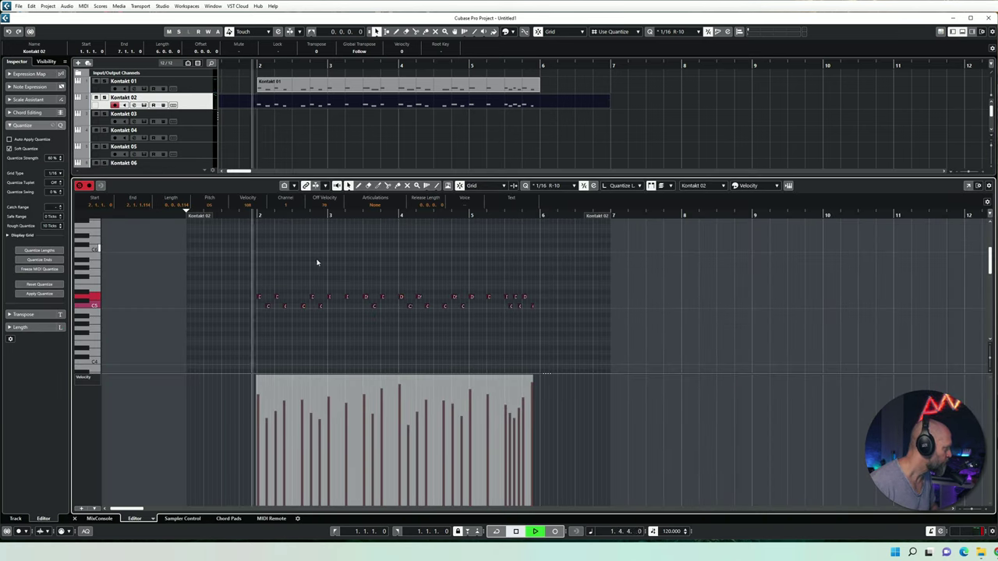
Trim the Kontakt 02 part so it runs from bar 2 to bar 6, and stop playback.
{"action": "key", "text": "3"}
{"action": "left_click", "coordinate": [259, 105]}
{"action": "left_click", "coordinate": [259, 104], "text": "alt"}
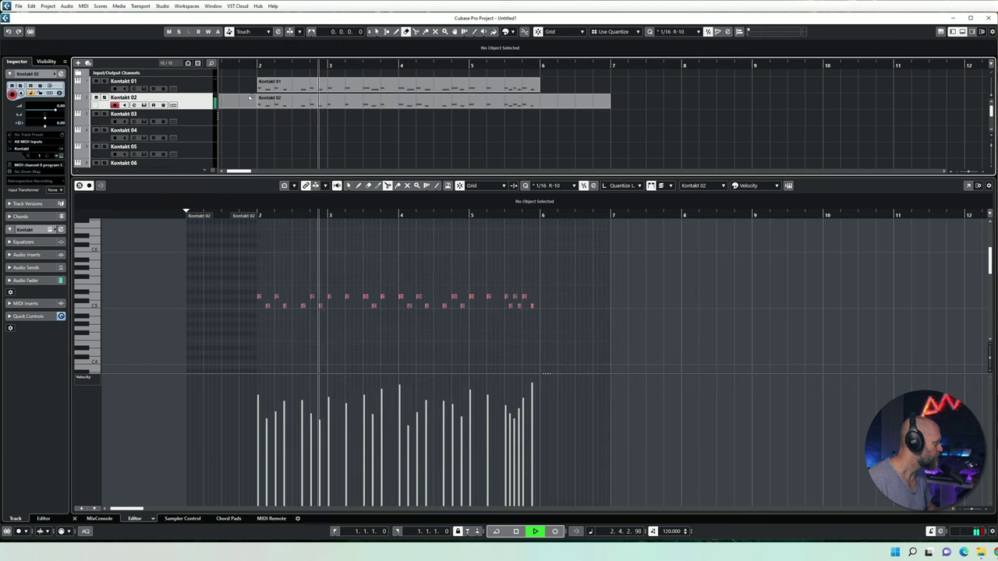
{"action": "left_click", "coordinate": [243, 104]}
{"action": "key", "text": "Delete"}
{"action": "left_click", "coordinate": [541, 106], "text": "alt"}
{"action": "left_click", "coordinate": [556, 106]}
{"action": "key", "text": "Delete"}
{"action": "key", "text": "g"}
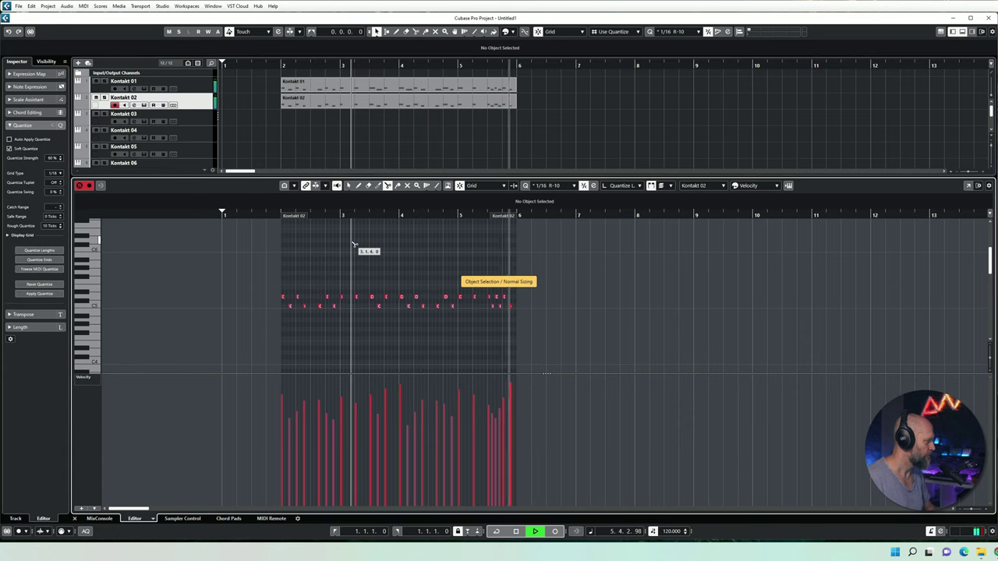
{"action": "key", "text": "space"}
{"action": "left_click", "coordinate": [398, 259]}
In the MixConsole, lower the faders of all instrument channels from AS Taiko to Kontakt 10 together to -6.02 dB.
{"action": "key", "text": "F3"}
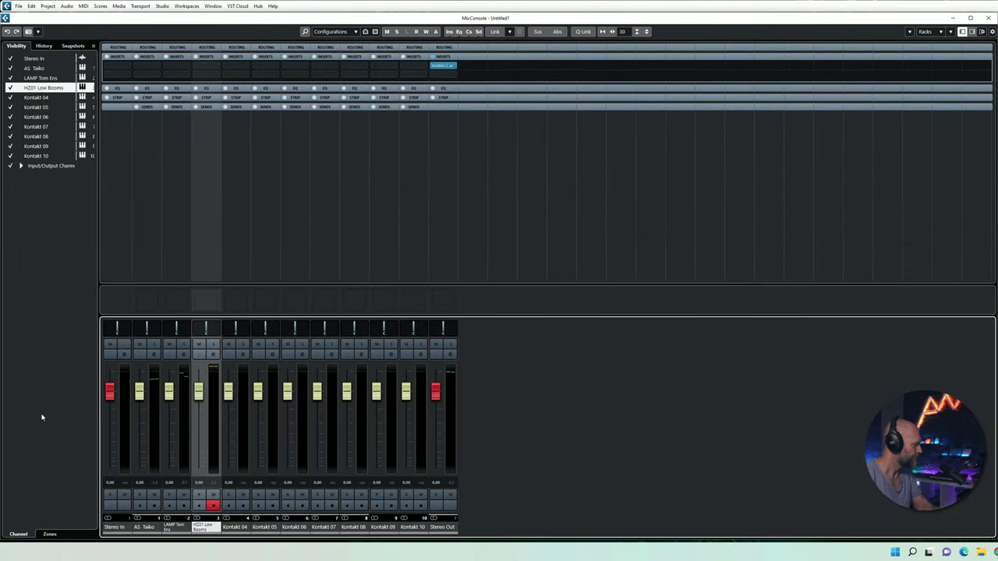
{"action": "left_click", "coordinate": [150, 427]}
{"action": "left_click", "coordinate": [179, 420], "text": "ctrl"}
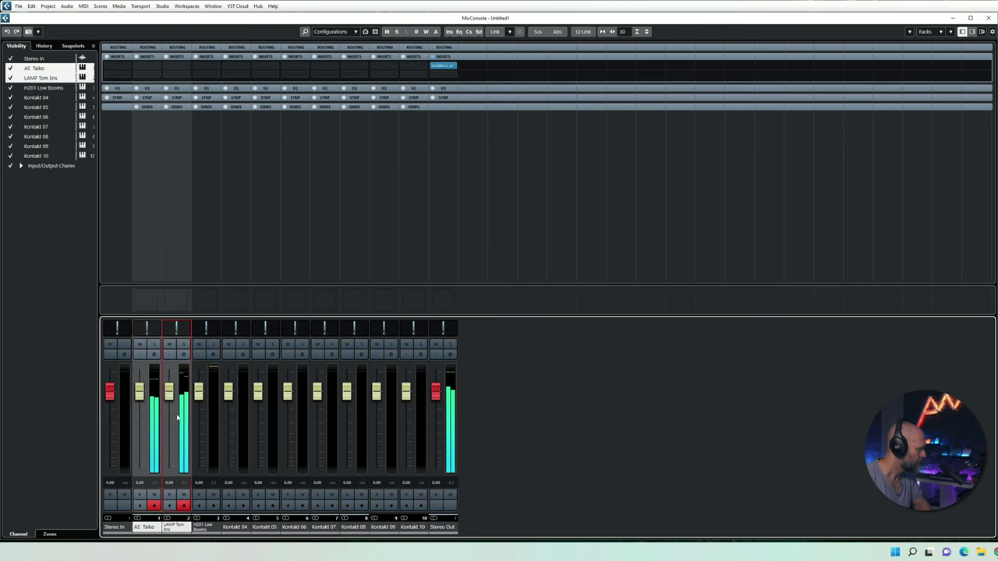
{"action": "left_click", "coordinate": [418, 430], "text": "shift"}
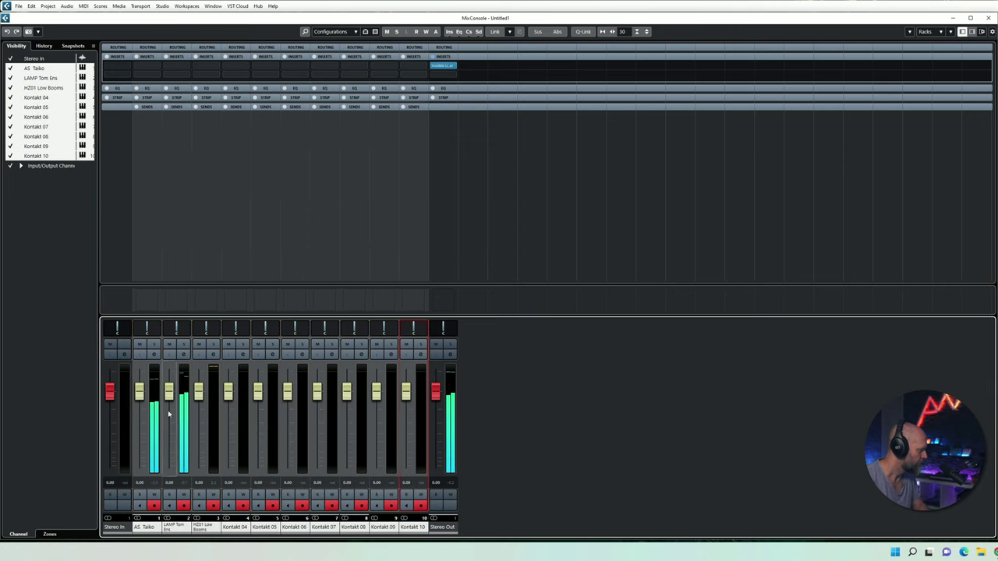
{"action": "left_click_drag", "start_coordinate": [142, 396], "coordinate": [143, 417]}
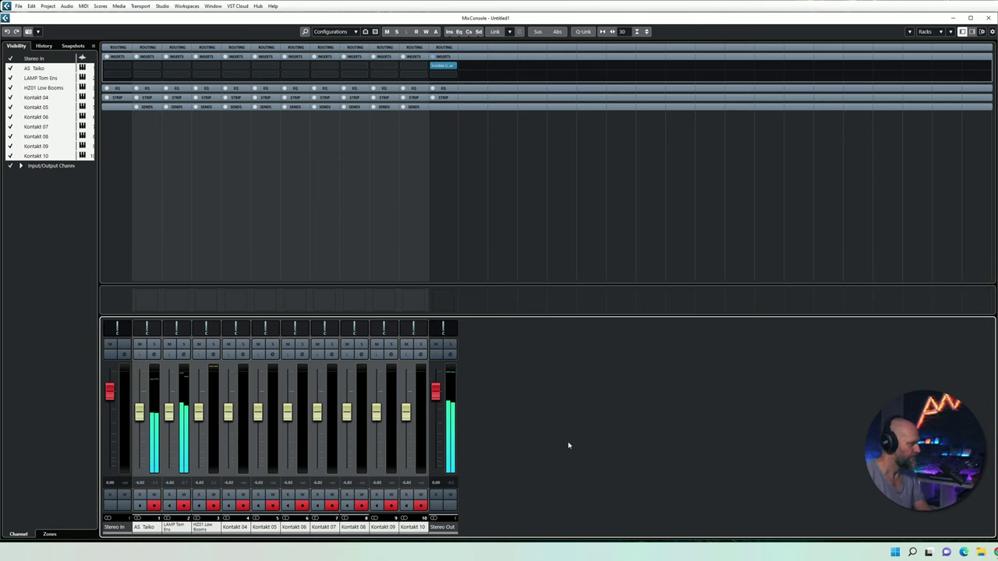
{"action": "key", "text": "F3"}
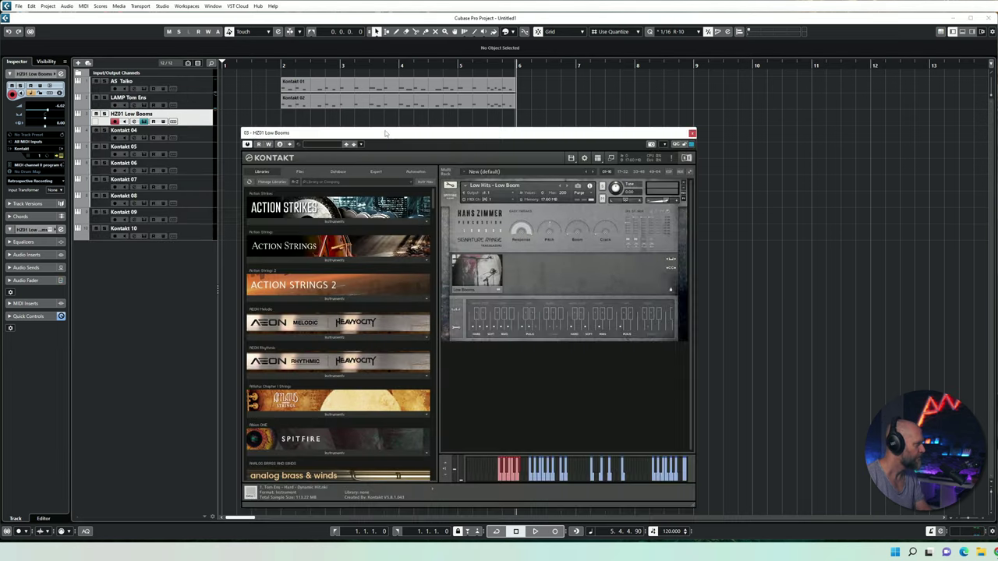
Close the Kontakt window and record a low boom pattern on the HZ01 Low Booms track from bar 1.
{"action": "left_click_drag", "start_coordinate": [387, 132], "coordinate": [383, 130]}
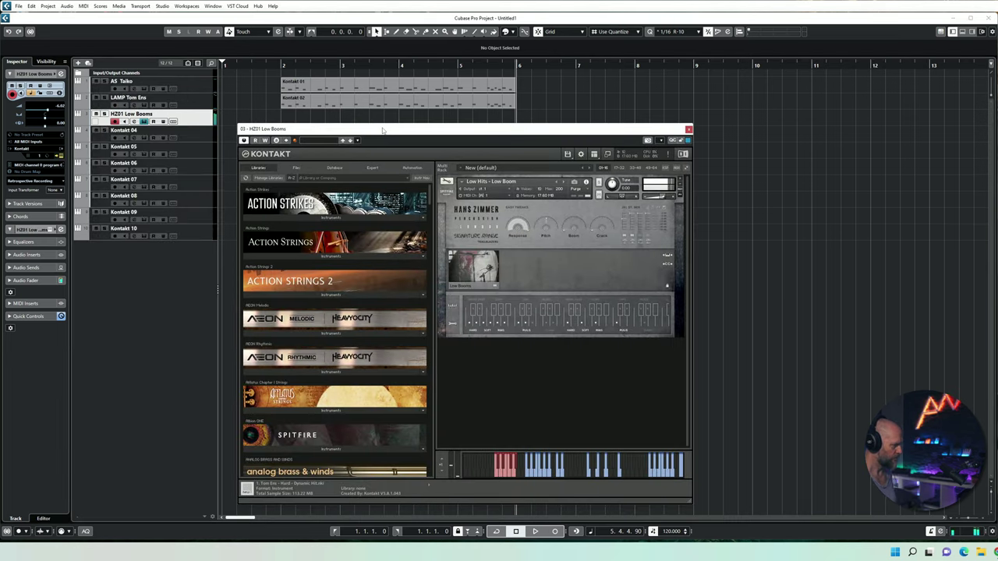
{"action": "left_click", "coordinate": [688, 129]}
{"action": "key", "text": "KP_Decimal"}
{"action": "key", "text": "KP_Multiply"}
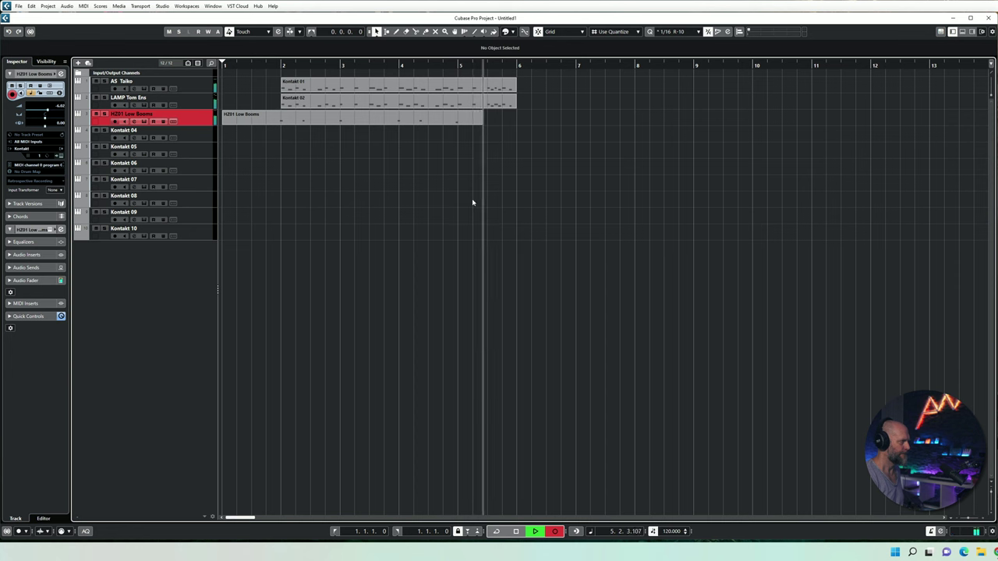
{"action": "key", "text": "space"}
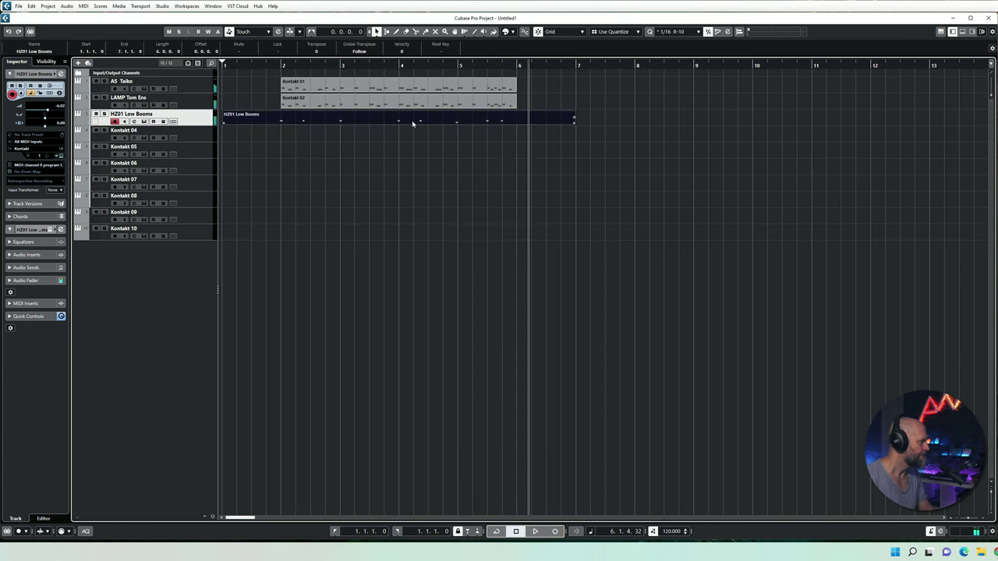
Open the HZ01 Low Booms part, quantize all its notes to 1/8 and listen to the start of bar 2.
{"action": "double_click", "coordinate": [412, 120]}
{"action": "left_click_drag", "start_coordinate": [579, 251], "coordinate": [275, 303]}
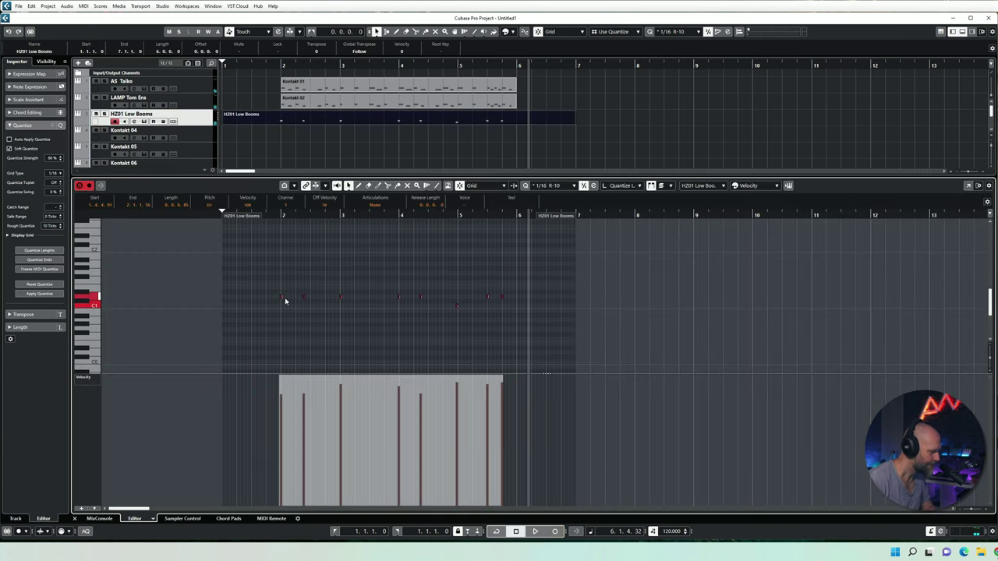
{"action": "left_click", "coordinate": [381, 278]}
{"action": "key", "text": "h"}
{"action": "left_click_drag", "start_coordinate": [604, 271], "coordinate": [231, 322]}
{"action": "key", "text": "q"}
{"action": "key", "text": "space"}
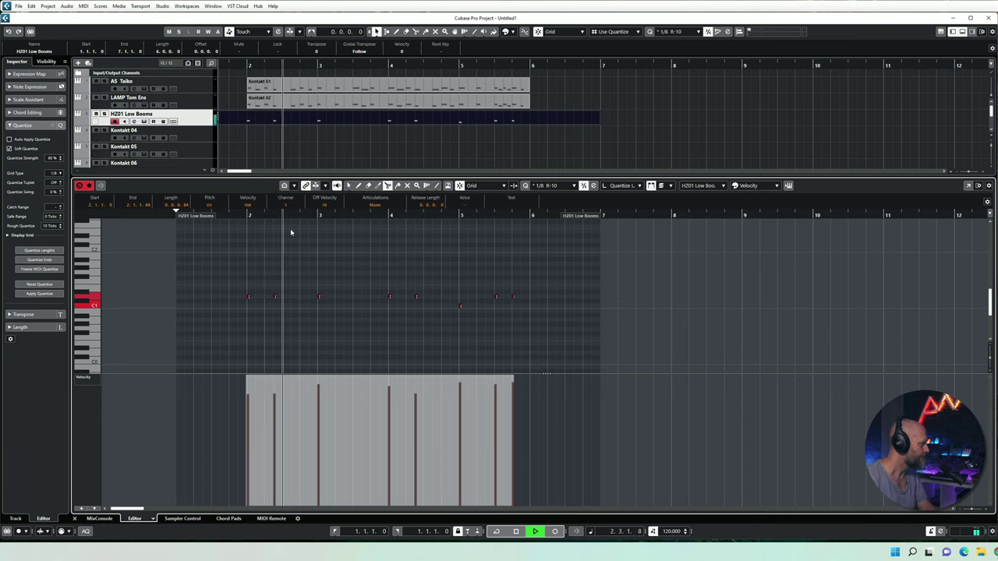
{"action": "left_click", "coordinate": [296, 264]}
{"action": "key", "text": "space"}
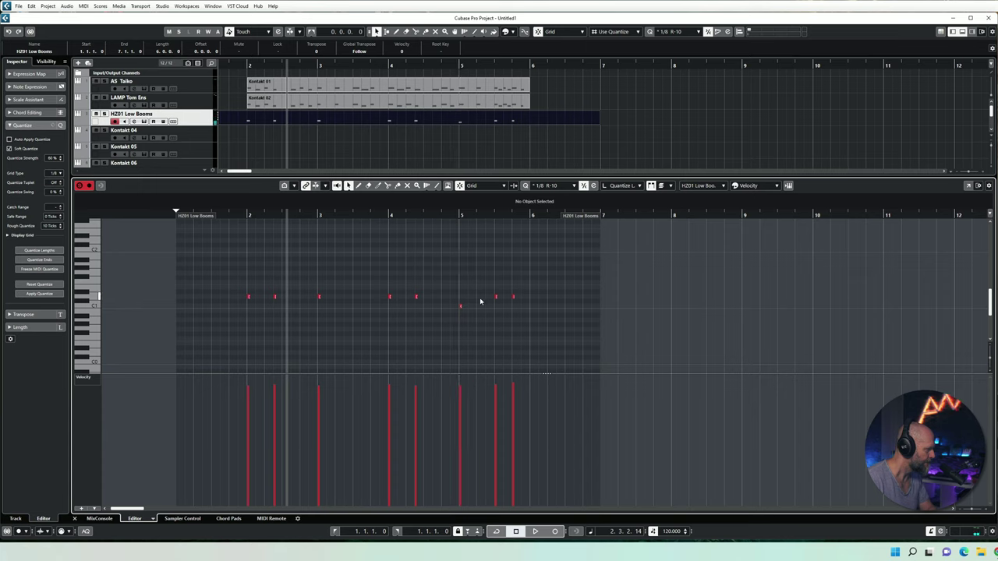
While playing from before bar 2, lower the second and fourth low boom notes to C1, and close the note editor.
{"action": "left_click_drag", "start_coordinate": [473, 317], "coordinate": [473, 318]}
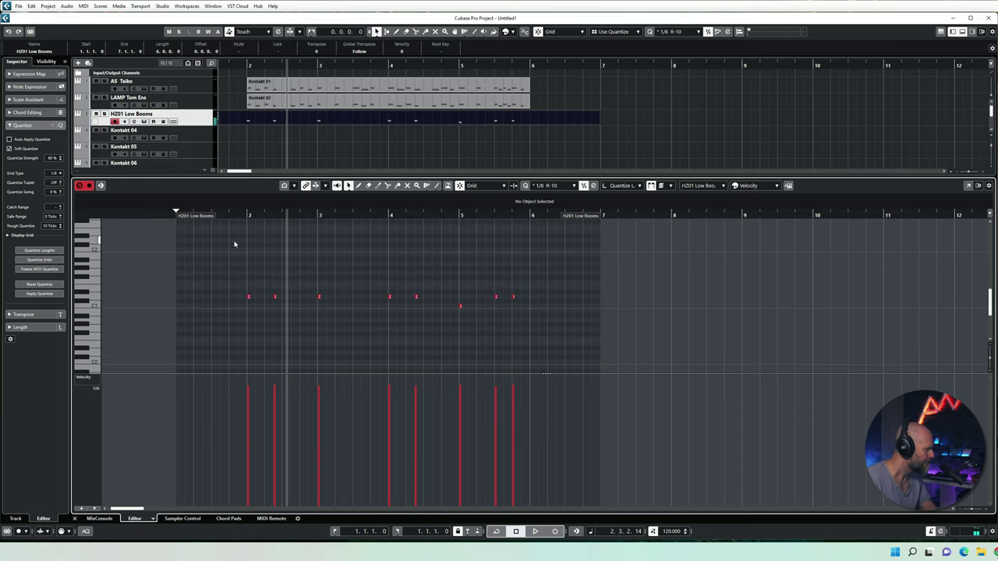
{"action": "left_click", "coordinate": [236, 216]}
{"action": "key", "text": "space"}
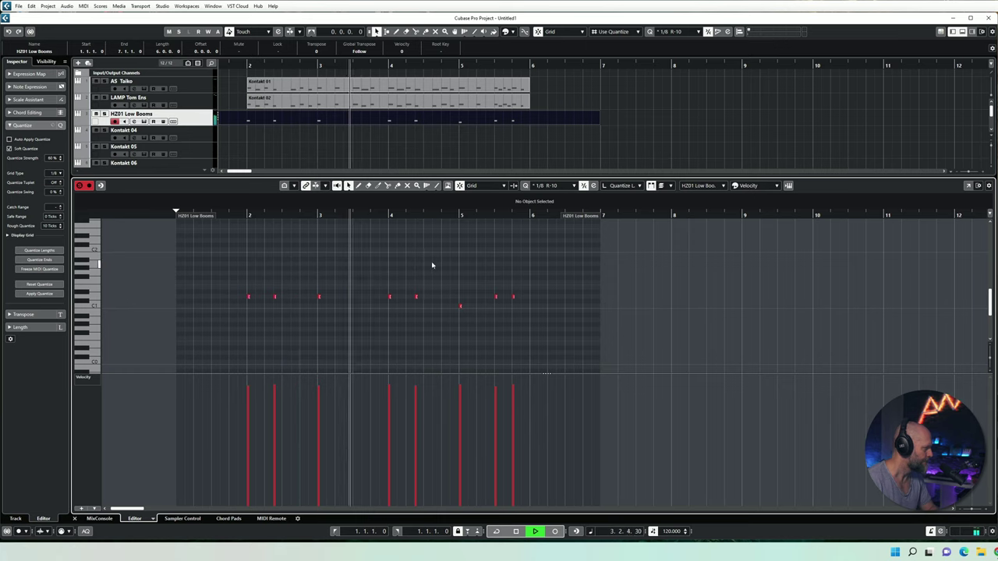
{"action": "left_click", "coordinate": [274, 296]}
{"action": "key", "text": "Down"}
{"action": "key", "text": "Down"}
{"action": "left_click", "coordinate": [390, 297]}
{"action": "key", "text": "Down"}
{"action": "left_click", "coordinate": [510, 325]}
{"action": "key", "text": "space"}
{"action": "key", "text": "Return"}
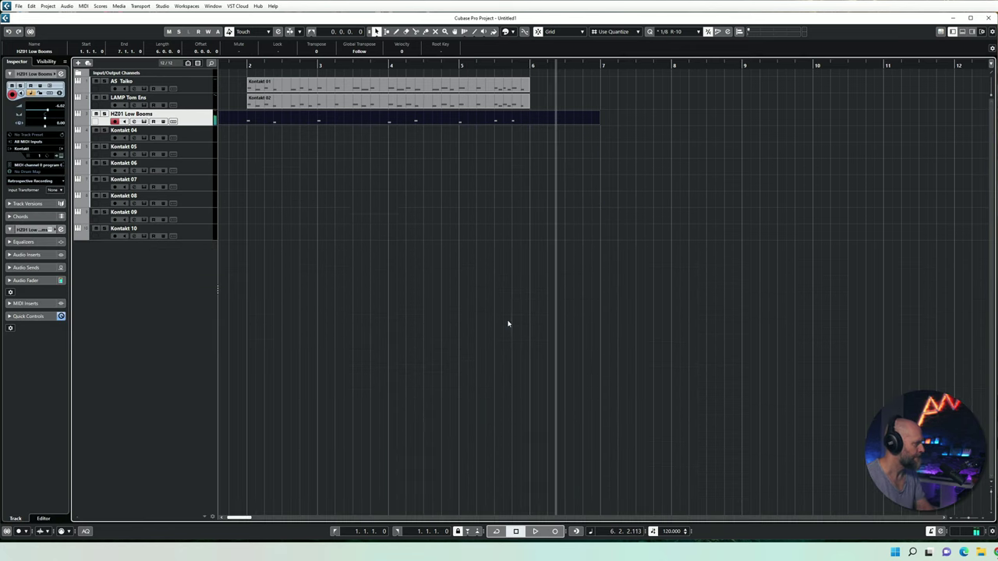
Trim the HZ01 Low Booms part to run from bar 2 to bar 6 and play back the three parts together.
{"action": "left_click", "coordinate": [252, 140]}
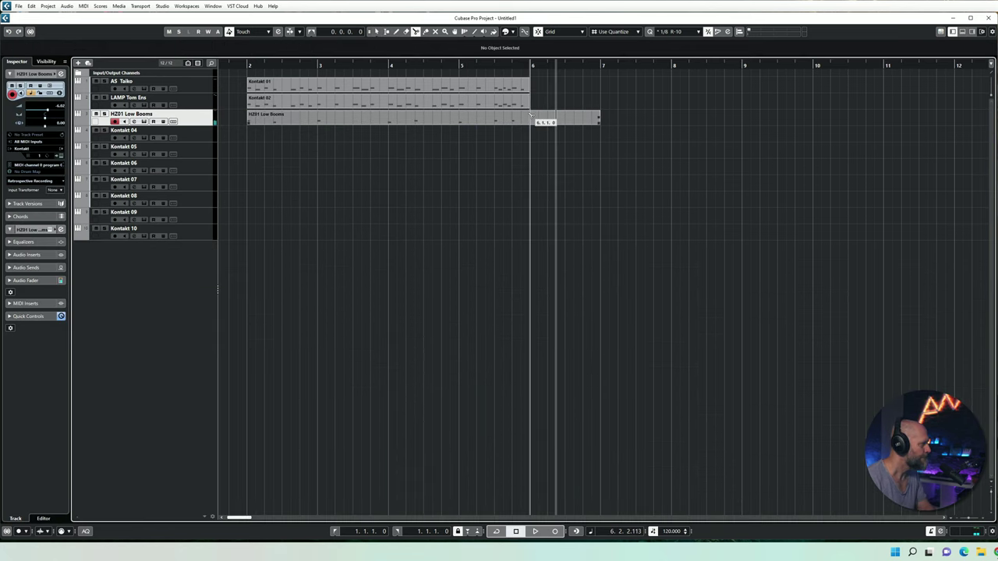
{"action": "left_click_drag", "start_coordinate": [530, 115], "coordinate": [530, 115]}
{"action": "left_click", "coordinate": [235, 67]}
{"action": "key", "text": "space"}
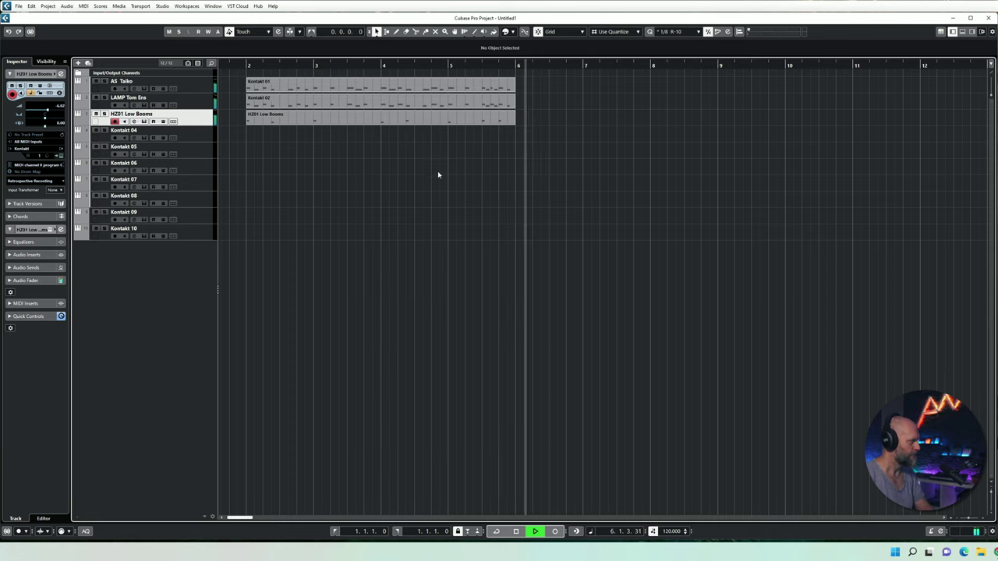
{"action": "key", "text": "space"}
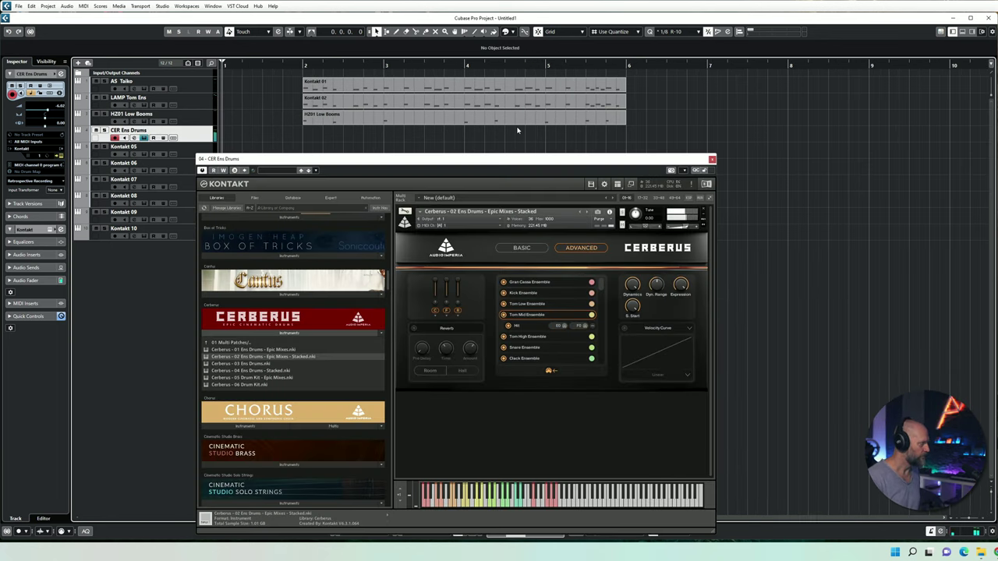
Record a Cerberus ensemble pattern on the CER Ens Drums track and close the Kontakt window.
{"action": "key", "text": "KP_Multiply"}
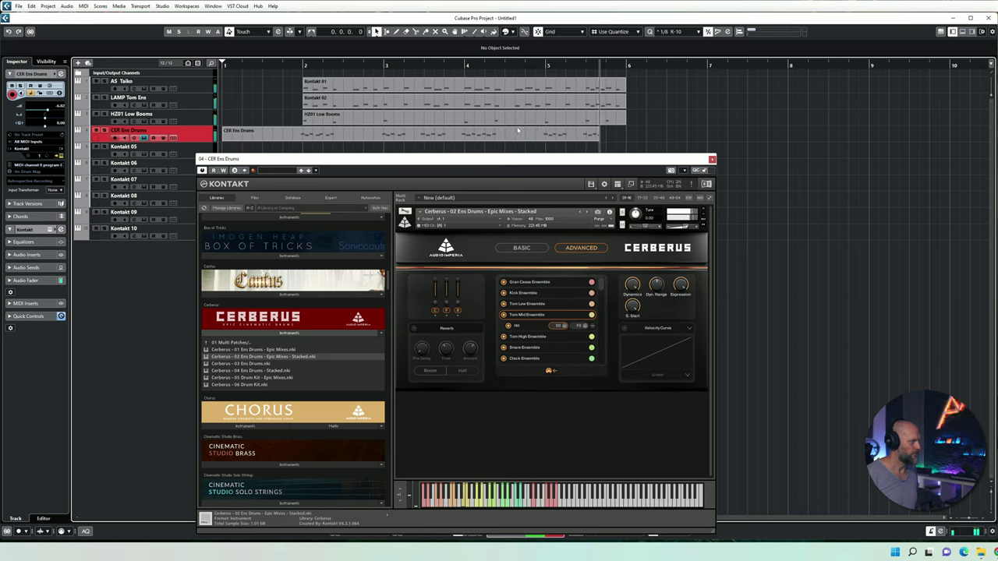
{"action": "left_click", "coordinate": [517, 131]}
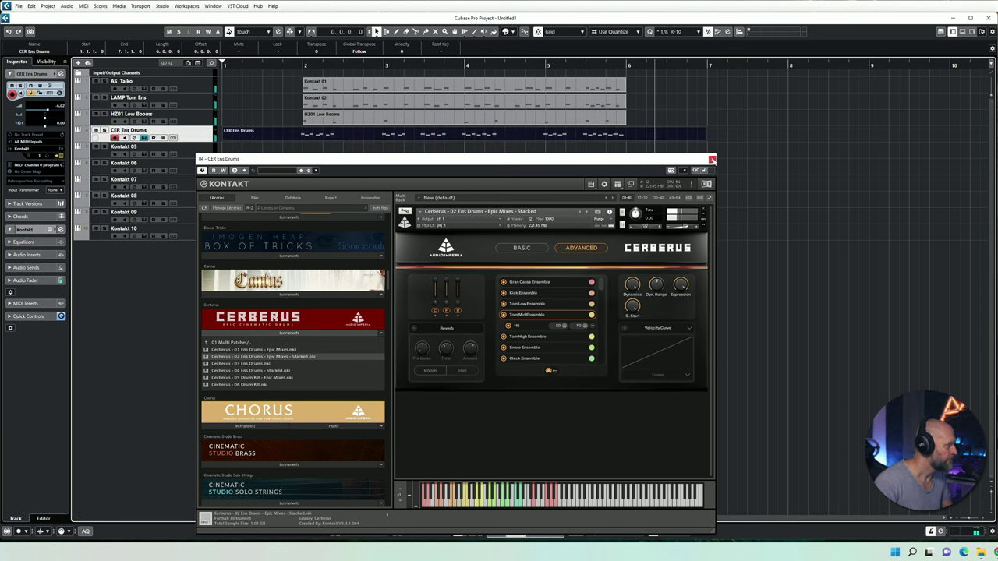
{"action": "left_click", "coordinate": [711, 159]}
Open the CER Ens Drums part and align all its notes to the grid so the pattern starts exactly on bar 2.
{"action": "double_click", "coordinate": [554, 133]}
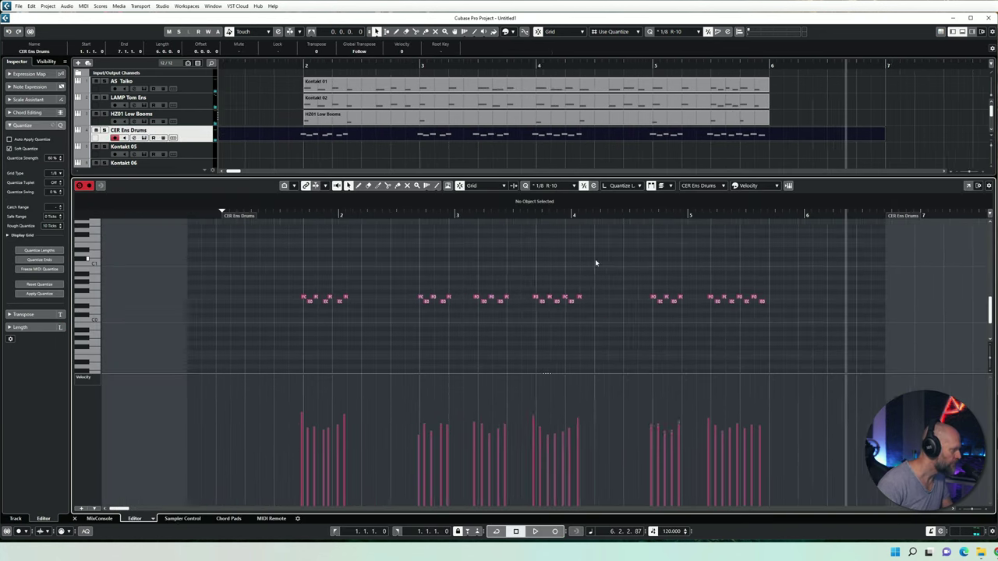
{"action": "left_click_drag", "start_coordinate": [332, 263], "coordinate": [818, 321]}
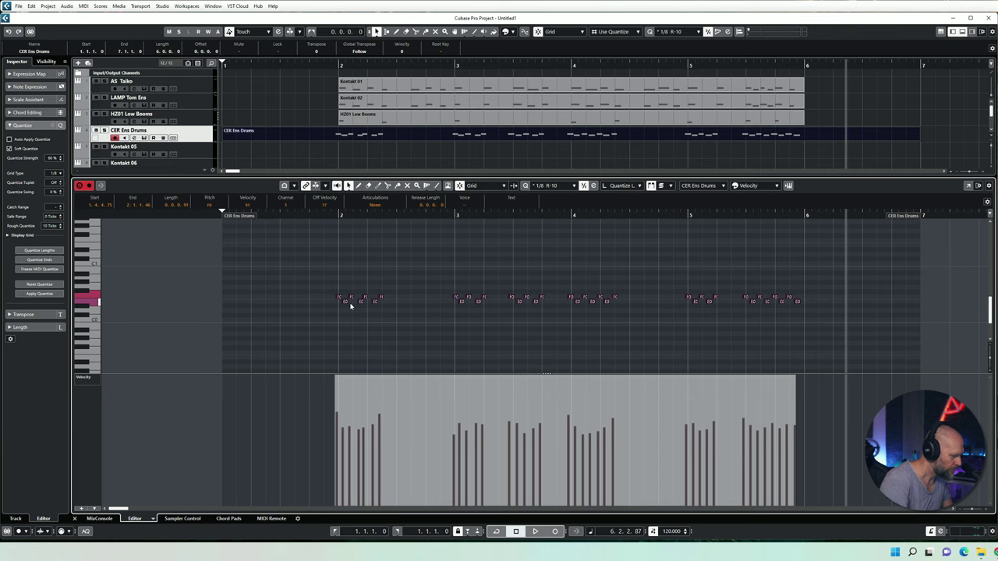
{"action": "left_click_drag", "start_coordinate": [341, 298], "coordinate": [952, 353]}
{"action": "key", "text": "q"}
{"action": "key", "text": "q"}
{"action": "key", "text": "q"}
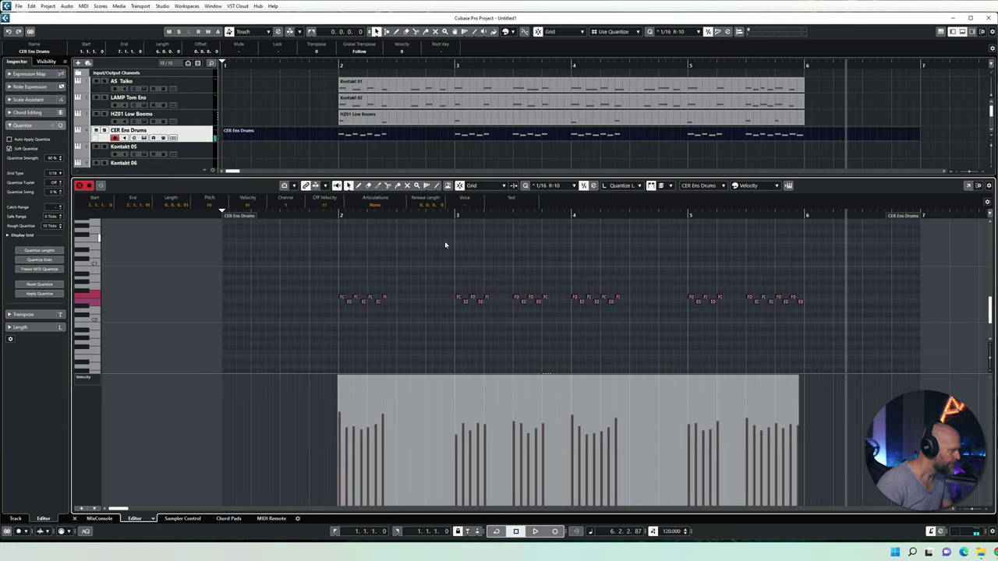
Scale down the velocities of all CER Ens Drums notes slightly while playing the part from bar 2.
{"action": "left_click", "coordinate": [336, 217]}
{"action": "key", "text": "space"}
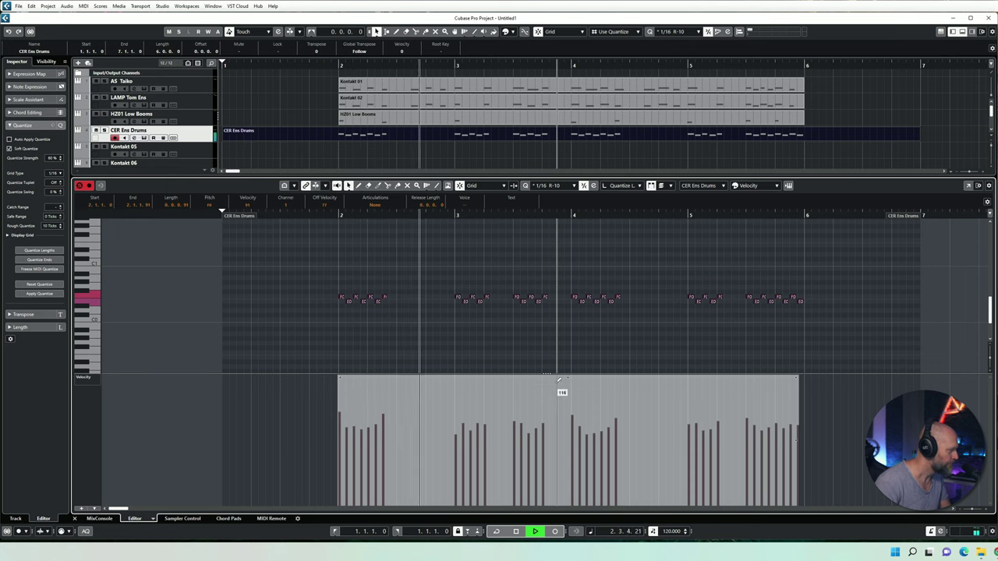
{"action": "left_click_drag", "start_coordinate": [568, 378], "coordinate": [566, 428]}
{"action": "left_click_drag", "start_coordinate": [607, 386], "coordinate": [602, 371]}
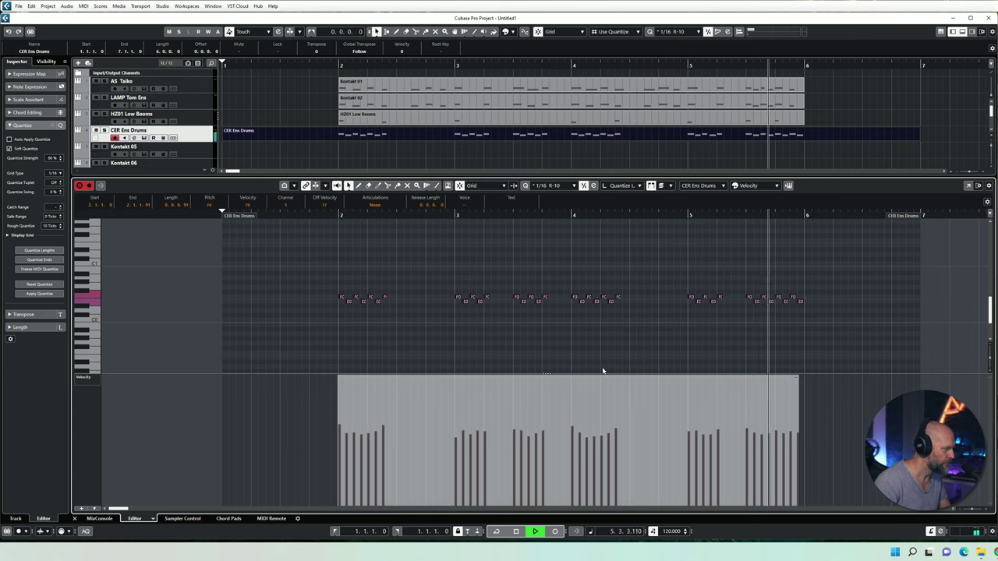
{"action": "key", "text": "space"}
Layer copies of the CER Ens Drums notes at higher pitches and scale the velocities of the layered notes during playback.
{"action": "left_click_drag", "start_coordinate": [824, 279], "coordinate": [263, 318]}
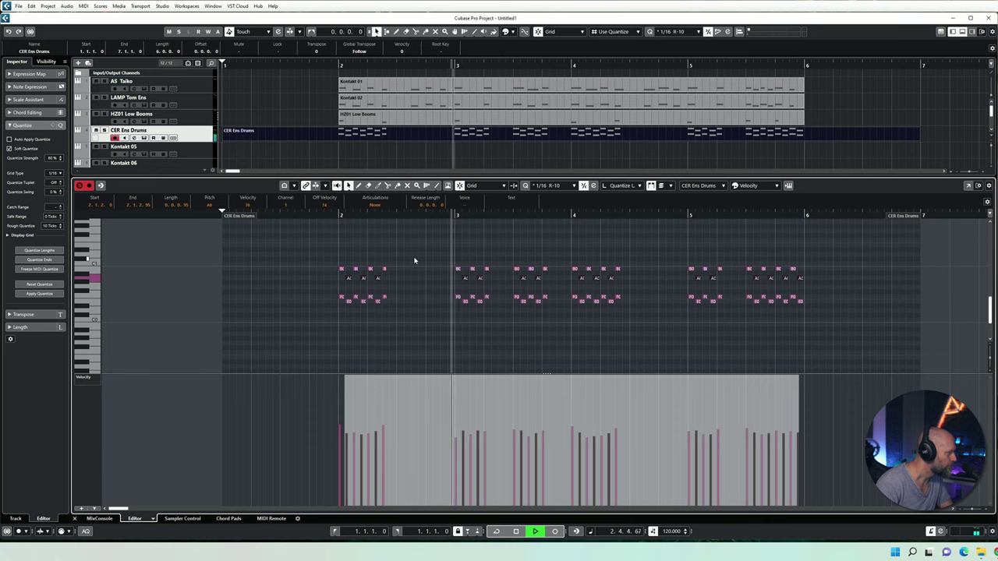
{"action": "left_click_drag", "start_coordinate": [299, 251], "coordinate": [909, 280]}
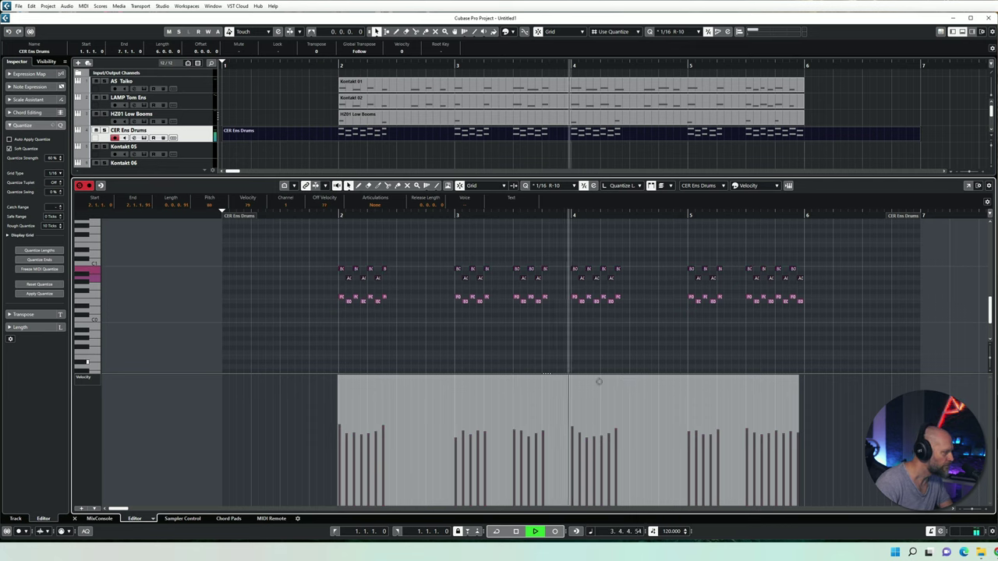
{"action": "mouse_move", "coordinate": [566, 378]}
{"action": "left_mouse_down"}
{"action": "mouse_move", "coordinate": [563, 397]}
{"action": "mouse_move", "coordinate": [569, 361]}
{"action": "left_mouse_up"}
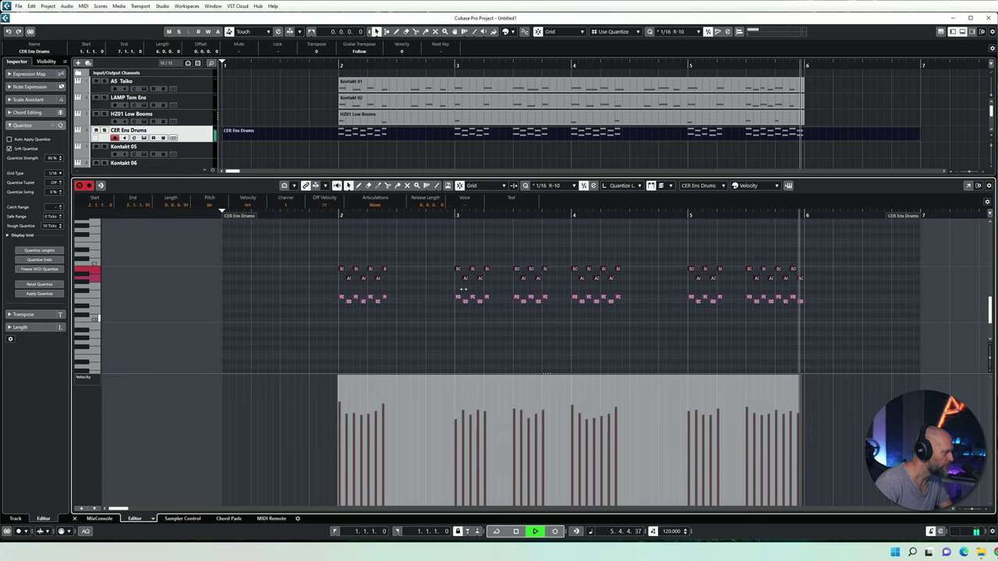
{"action": "key", "text": "space"}
{"action": "key", "text": "space"}
{"action": "left_click_drag", "start_coordinate": [312, 239], "coordinate": [865, 297]}
{"action": "left_click_drag", "start_coordinate": [552, 409], "coordinate": [539, 374]}
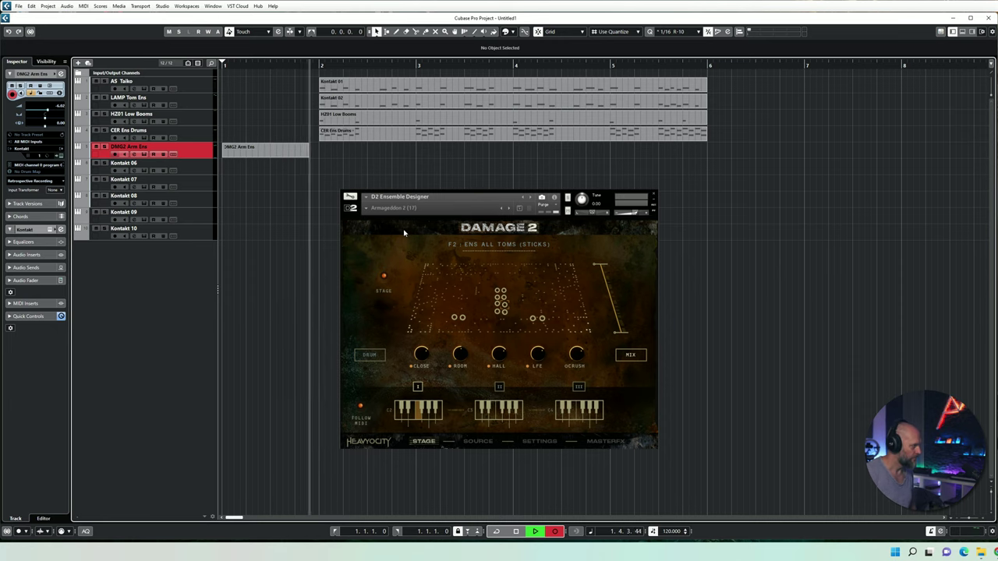
Record a Damage 2 ensemble pattern on the DMG2 Arm Ens track, then open the part and align all its notes to the grid.
{"action": "key", "text": "ctrl+w"}
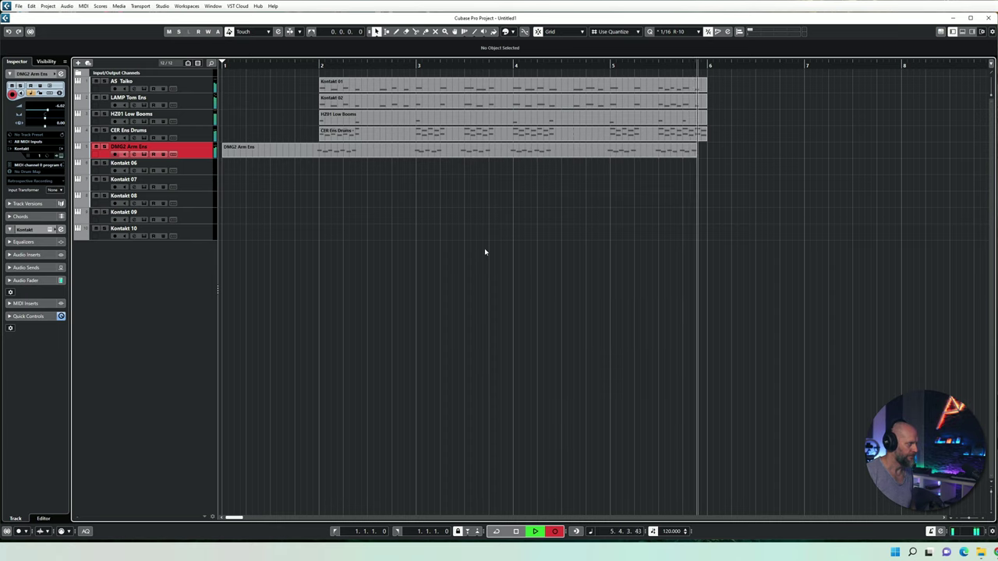
{"action": "key", "text": "space"}
{"action": "double_click", "coordinate": [410, 152]}
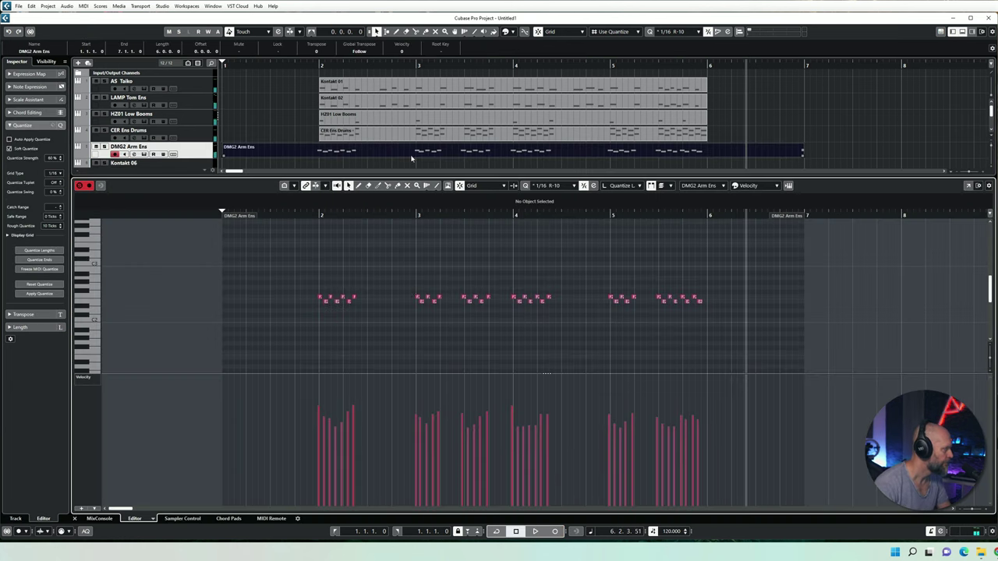
{"action": "key", "text": "ctrl+a"}
Overdub a second, higher-pitched layer into the DMG2 Arm Ens part and quantize the newly recorded notes.
{"action": "key", "text": "KP_Multiply"}
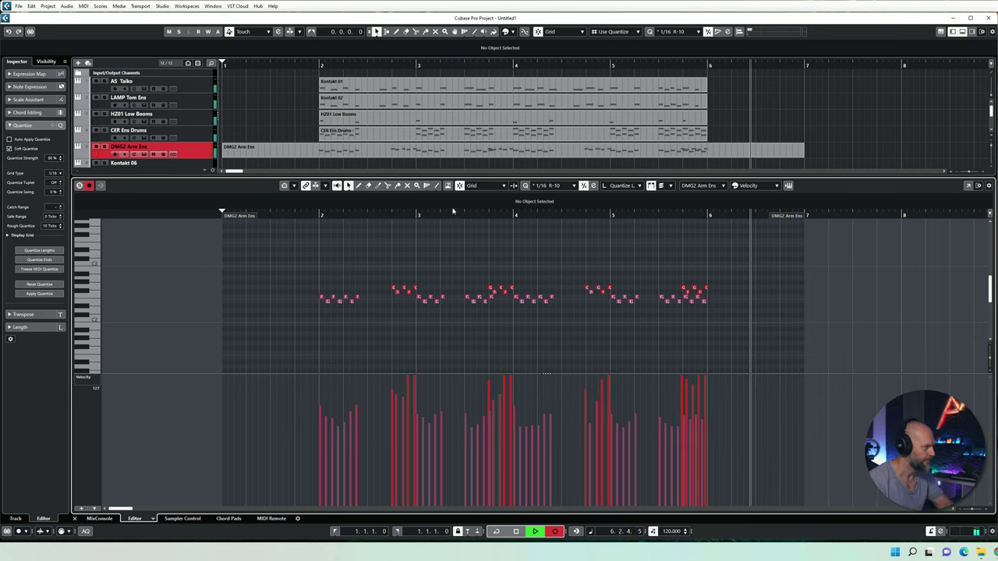
{"action": "key", "text": "space"}
{"action": "left_click_drag", "start_coordinate": [767, 272], "coordinate": [343, 290]}
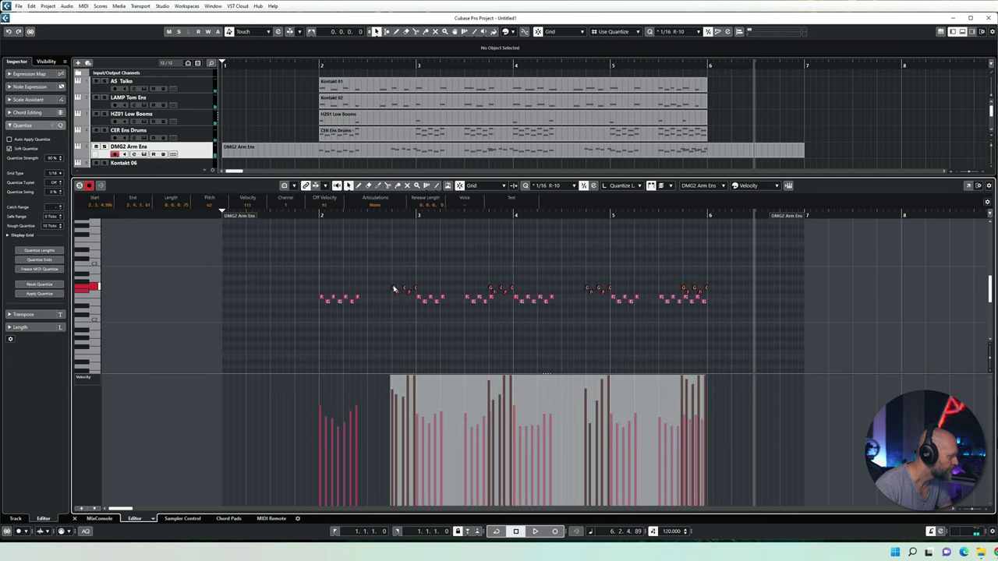
Move the last high DMG2 Arm Ens note from bar 6 to the start of bar 2 and play from there.
{"action": "left_click_drag", "start_coordinate": [717, 278], "coordinate": [707, 290]}
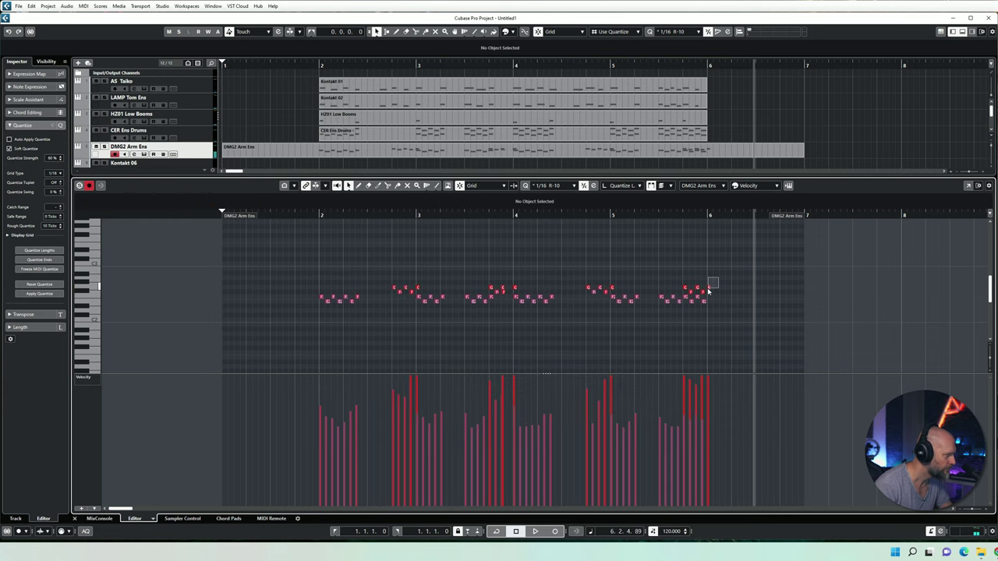
{"action": "left_click", "coordinate": [723, 298]}
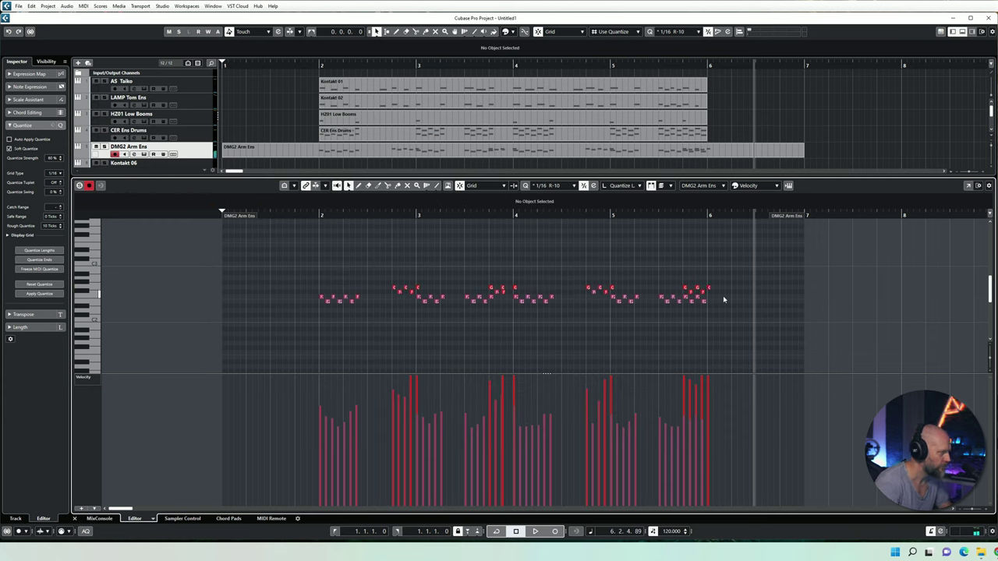
{"action": "left_click_drag", "start_coordinate": [709, 285], "coordinate": [326, 289]}
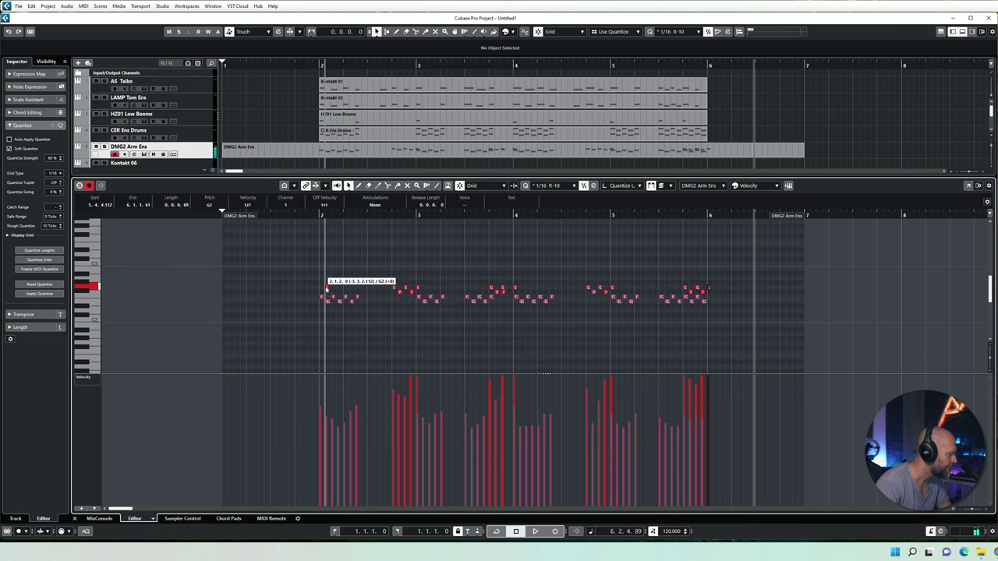
{"action": "left_click", "coordinate": [314, 216]}
{"action": "key", "text": "space"}
{"action": "left_click_drag", "start_coordinate": [285, 250], "coordinate": [762, 324]}
{"action": "key", "text": "space"}
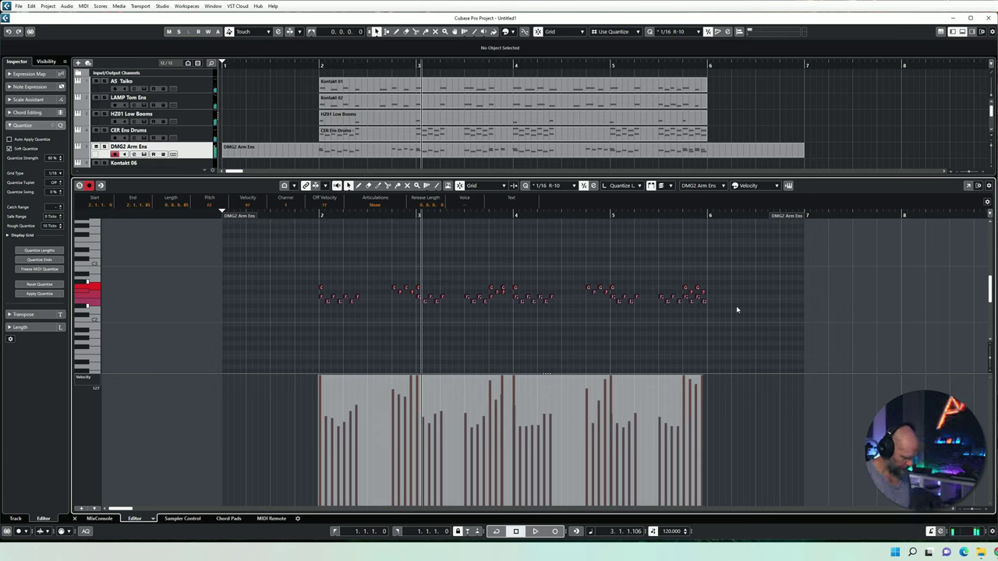
Copy the upper DMG2 Arm Ens notes to higher pitches and scale down the upper notes' velocities while playing from bar 2.
{"action": "left_click_drag", "start_coordinate": [739, 270], "coordinate": [804, 294]}
{"action": "left_click", "coordinate": [311, 215]}
{"action": "key", "text": "space"}
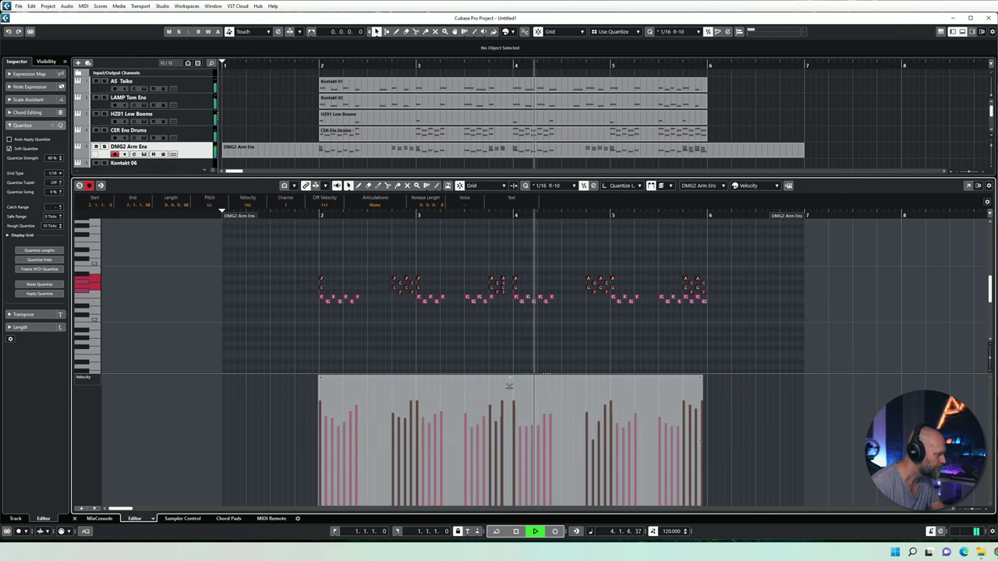
{"action": "left_click", "coordinate": [530, 370]}
{"action": "key", "text": "space"}
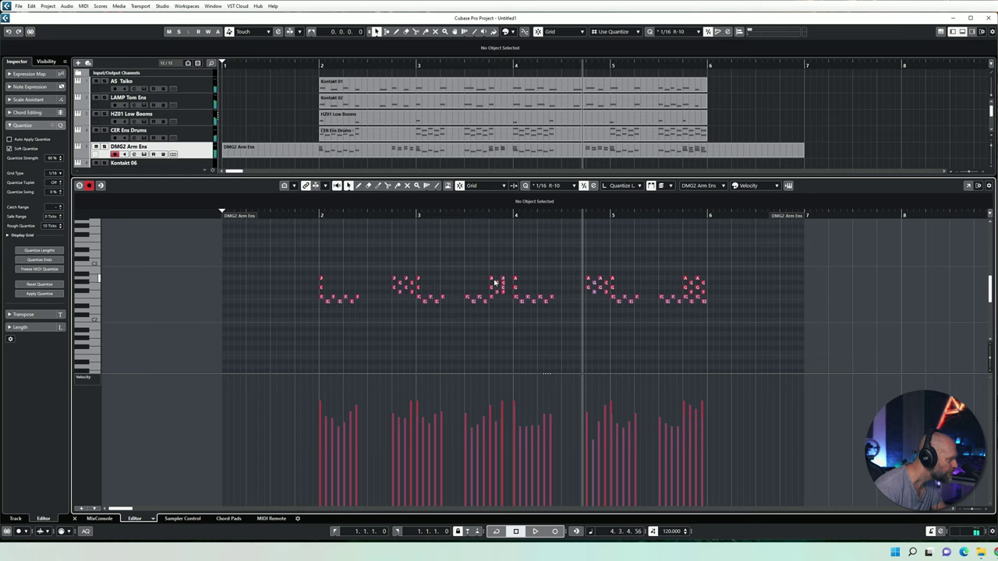
Copy notes of the upper DMG2 Arm Ens fill to 3.4.4 at G#2 and F#2 and play back the fill.
{"action": "left_click", "coordinate": [493, 281]}
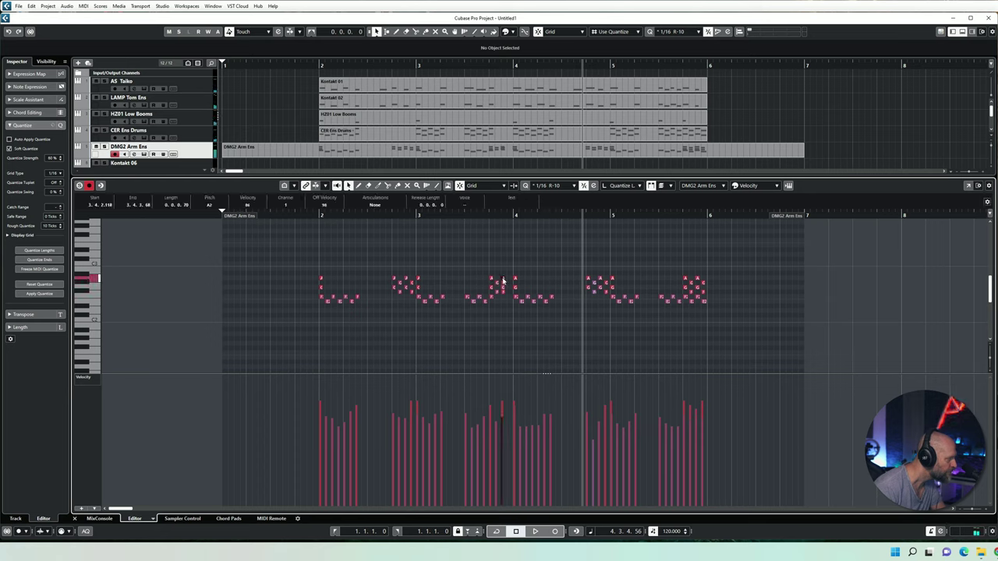
{"action": "left_click", "coordinate": [508, 285]}
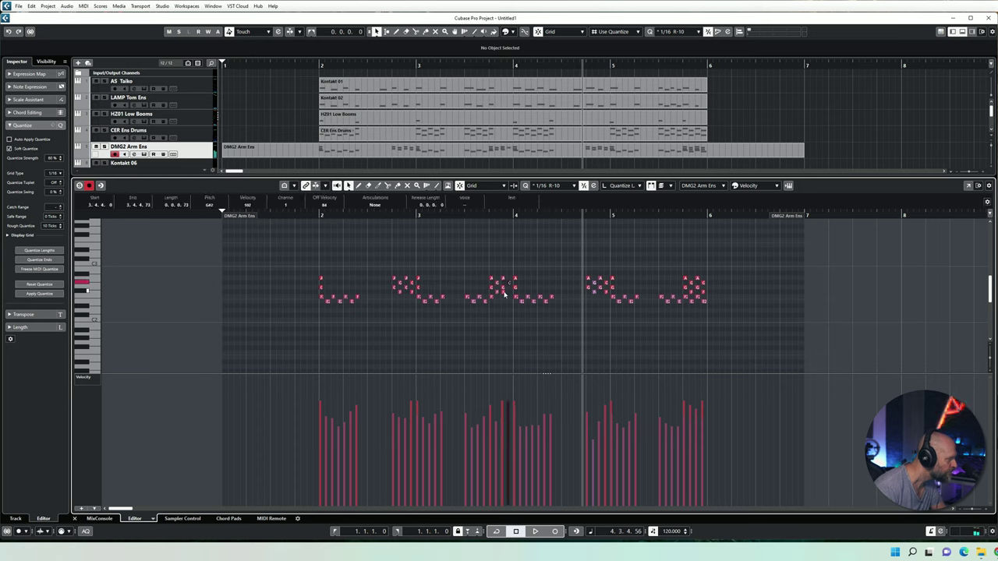
{"action": "left_click", "coordinate": [510, 294]}
{"action": "key", "text": "space"}
{"action": "left_click", "coordinate": [483, 215]}
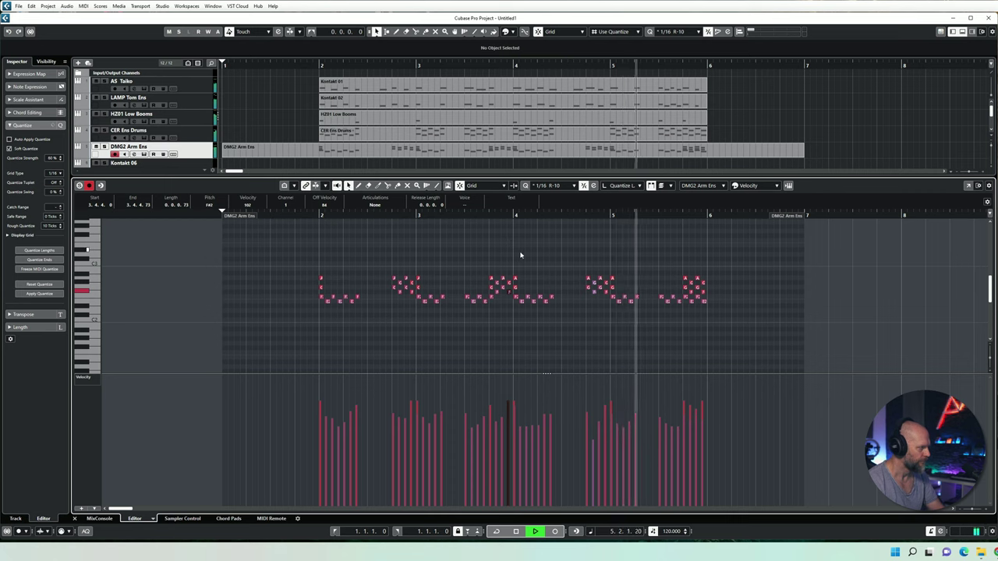
{"action": "key", "text": "space"}
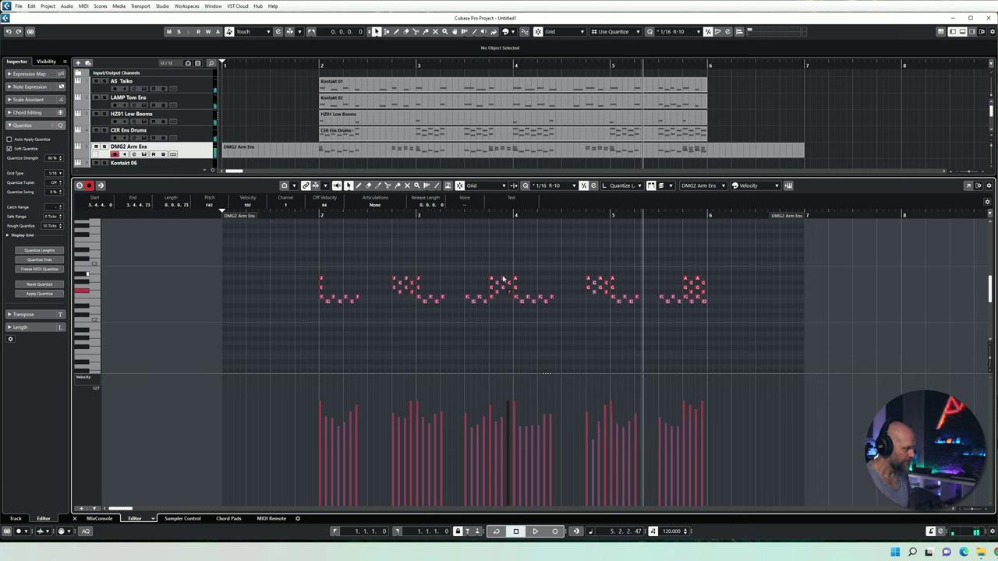
Overdub a third layer on C3 and C#3 into the DMG2 Arm Ens part and quantize its notes.
{"action": "left_click", "coordinate": [221, 216]}
{"action": "key", "text": "KP_Multiply"}
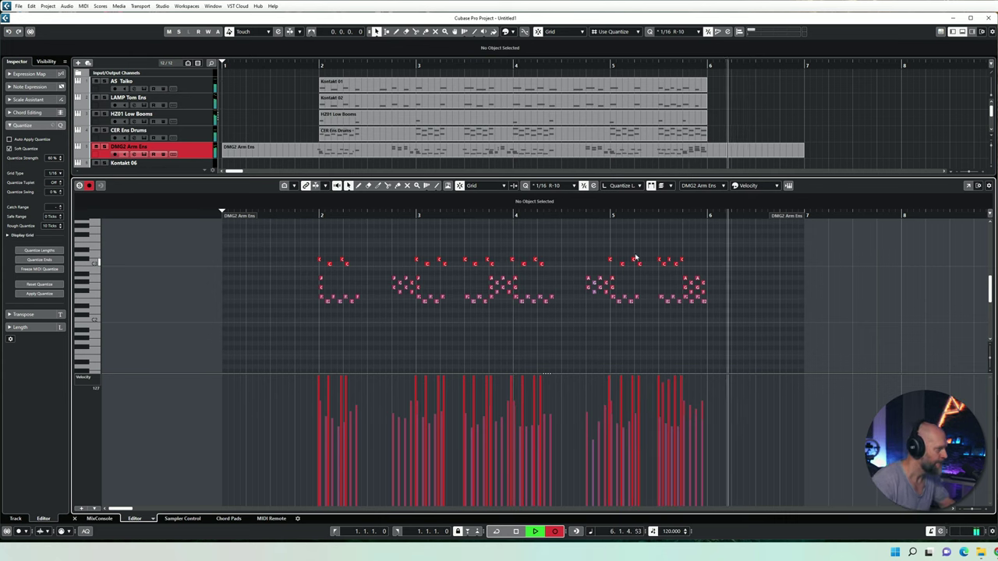
{"action": "key", "text": "space"}
{"action": "left_click_drag", "start_coordinate": [735, 244], "coordinate": [315, 263]}
{"action": "key", "text": "q"}
Play back the layered DMG2 Arm Ens part with the other drums, replaying it from just before bar 3.
{"action": "key", "text": "space"}
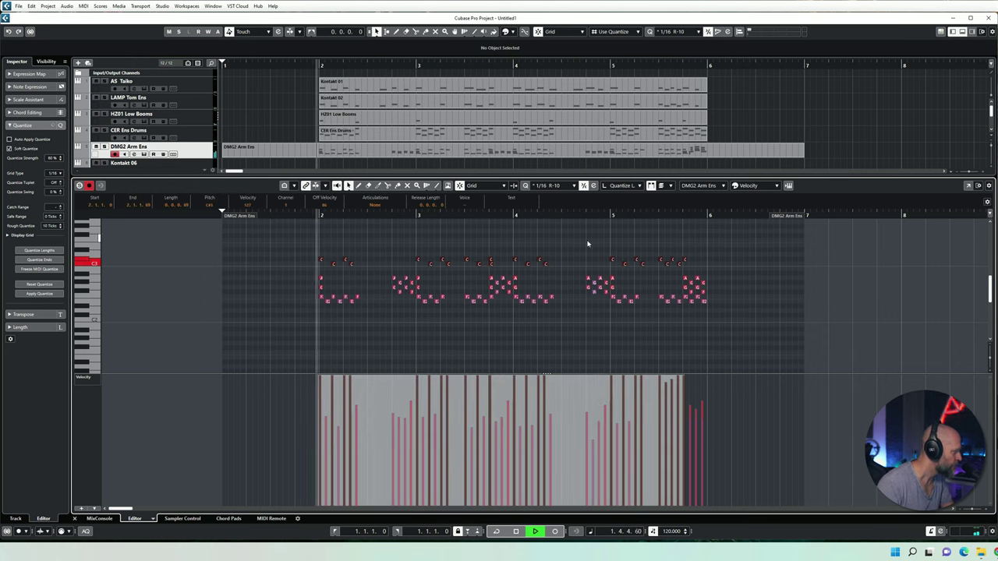
{"action": "left_click", "coordinate": [582, 246]}
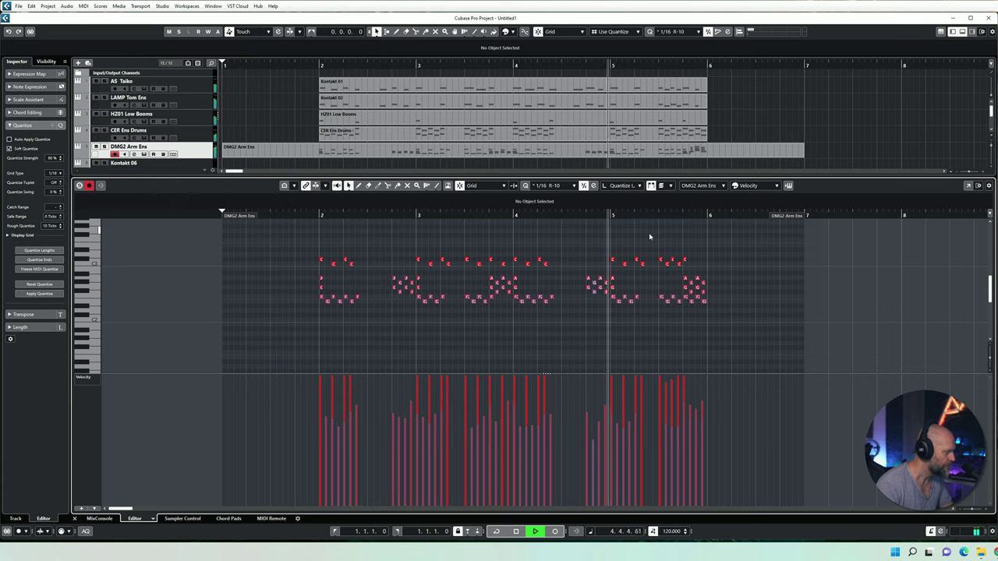
{"action": "double_click", "coordinate": [408, 215]}
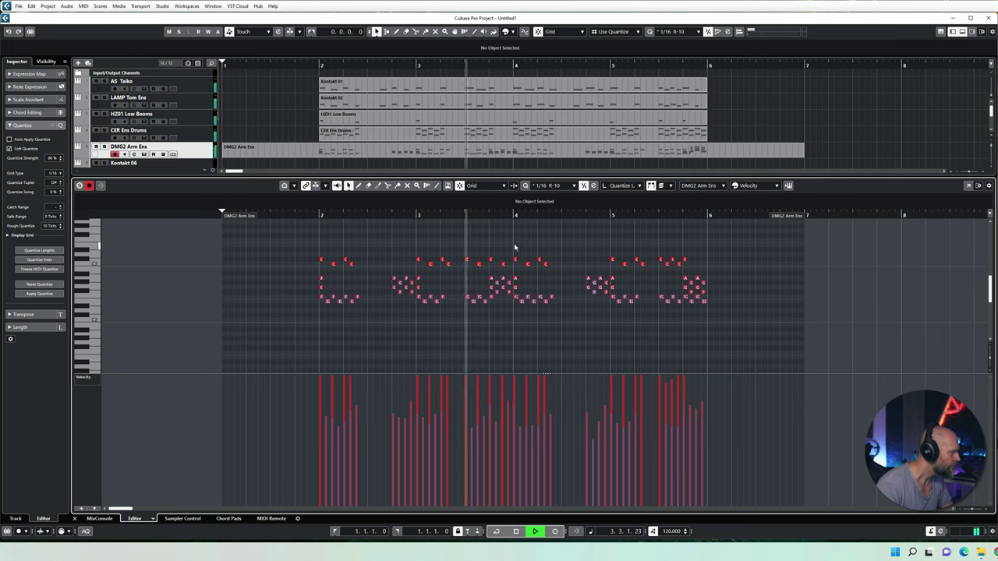
{"action": "key", "text": "space"}
{"action": "left_click", "coordinate": [502, 264]}
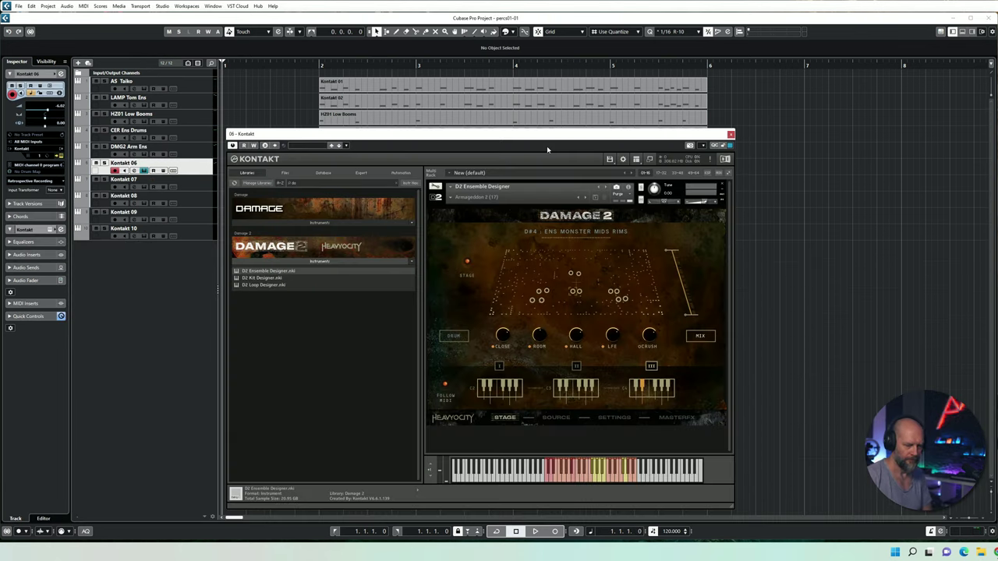
Close the Kontakt window and record a steady Damage 2 rim pattern on the Kontakt 06 track.
{"action": "left_click", "coordinate": [730, 135]}
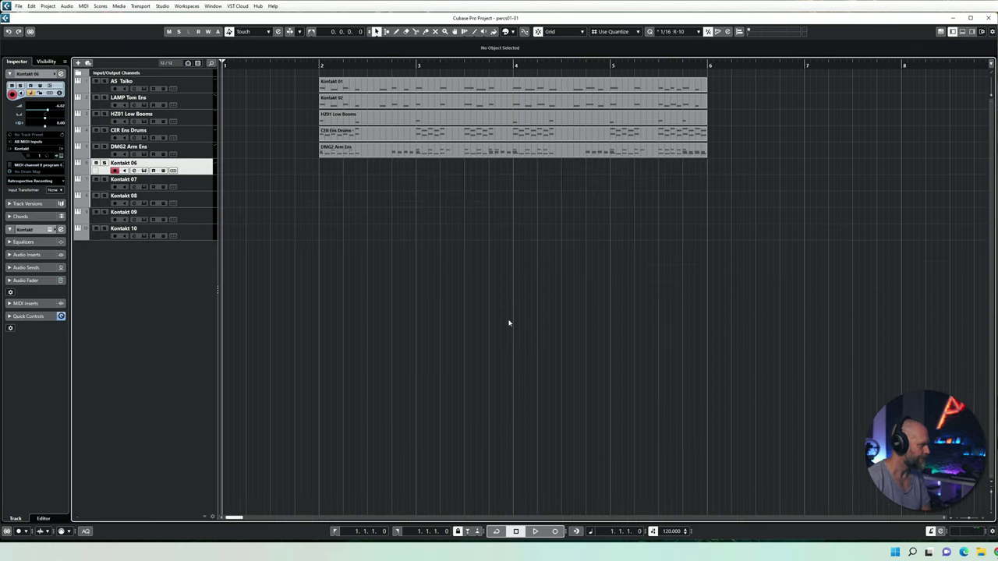
{"action": "key", "text": "KP_Multiply"}
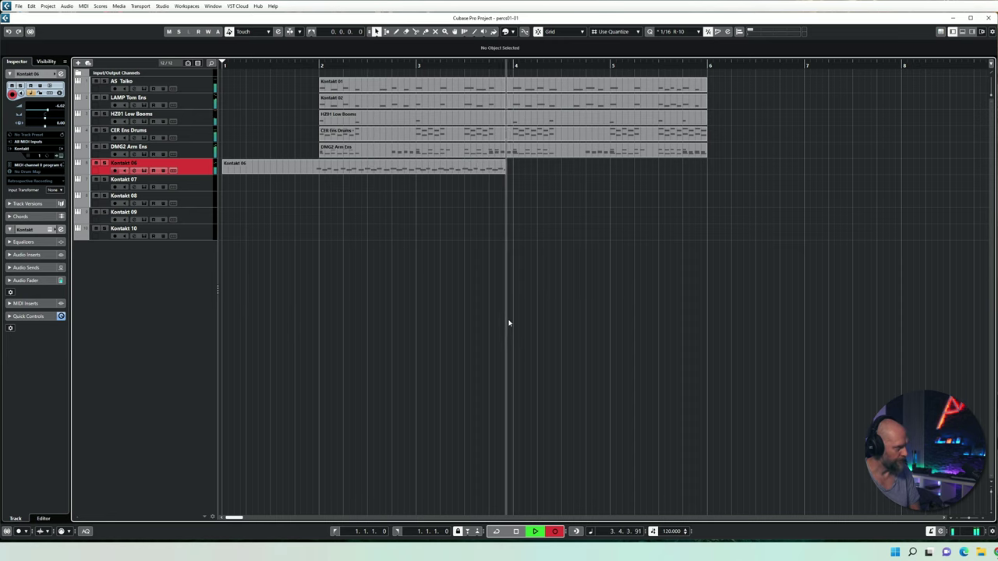
{"action": "key", "text": "space"}
Open the Kontakt 06 part, align all its notes to the grid so the pattern starts on bar 2, and play from there.
{"action": "double_click", "coordinate": [509, 168]}
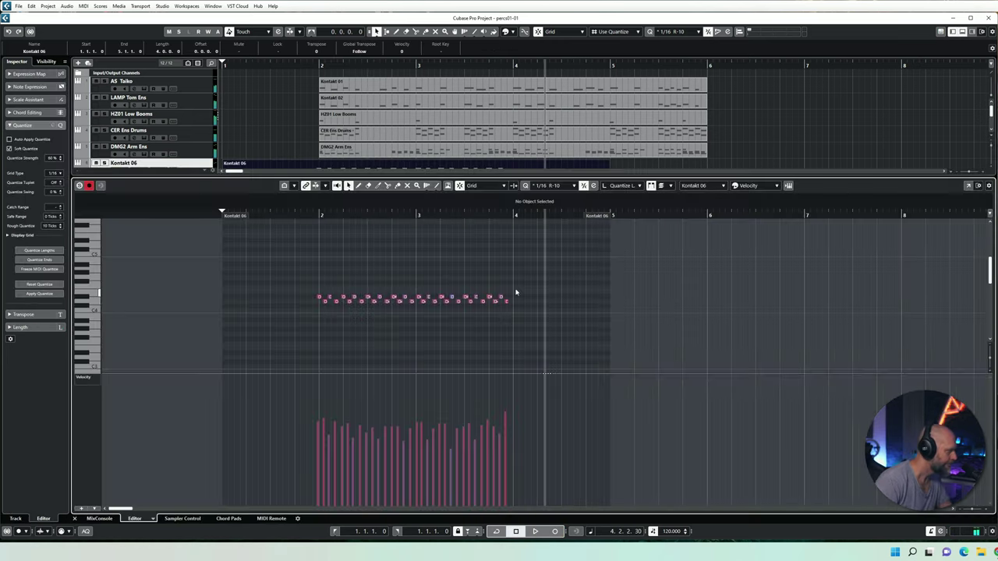
{"action": "left_click_drag", "start_coordinate": [320, 300], "coordinate": [323, 299]}
{"action": "left_click_drag", "start_coordinate": [286, 276], "coordinate": [629, 329]}
{"action": "left_click", "coordinate": [315, 215]}
{"action": "key", "text": "space"}
Trim the Kontakt 06 part to run from bar 2 to bar 4 and duplicate it so the pattern reaches bar 6.
{"action": "scroll", "coordinate": [310, 145], "scroll_direction": "down", "scroll_amount": 1}
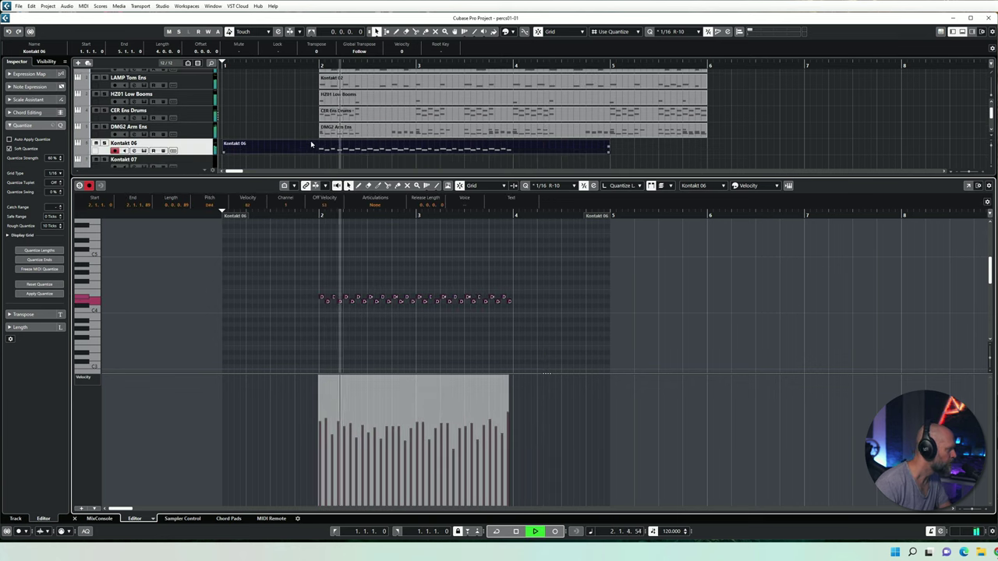
{"action": "left_click", "coordinate": [321, 159]}
{"action": "key", "text": "3"}
{"action": "left_click_drag", "start_coordinate": [318, 148], "coordinate": [320, 148]}
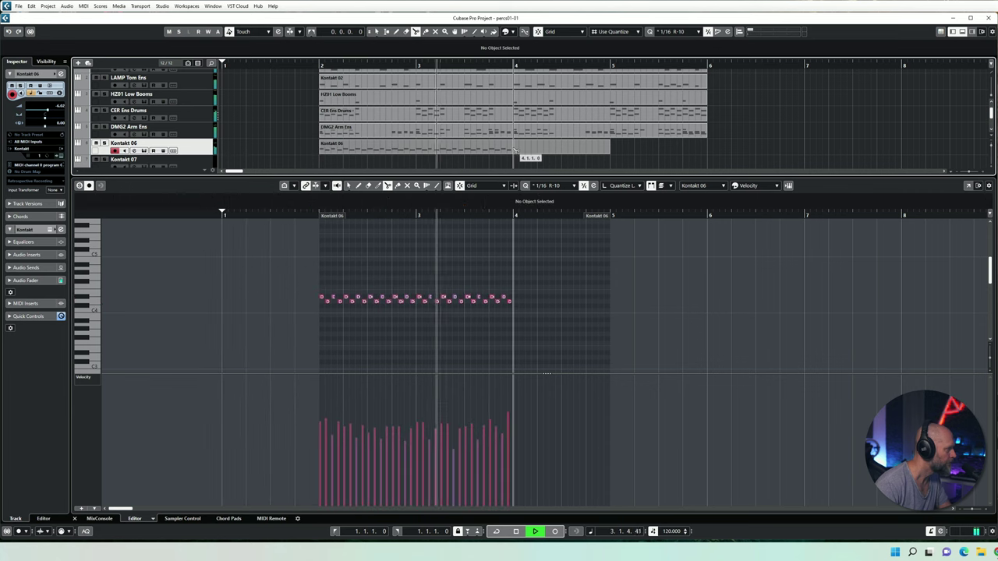
{"action": "left_click_drag", "start_coordinate": [610, 148], "coordinate": [512, 148]}
{"action": "key", "text": "ctrl+d"}
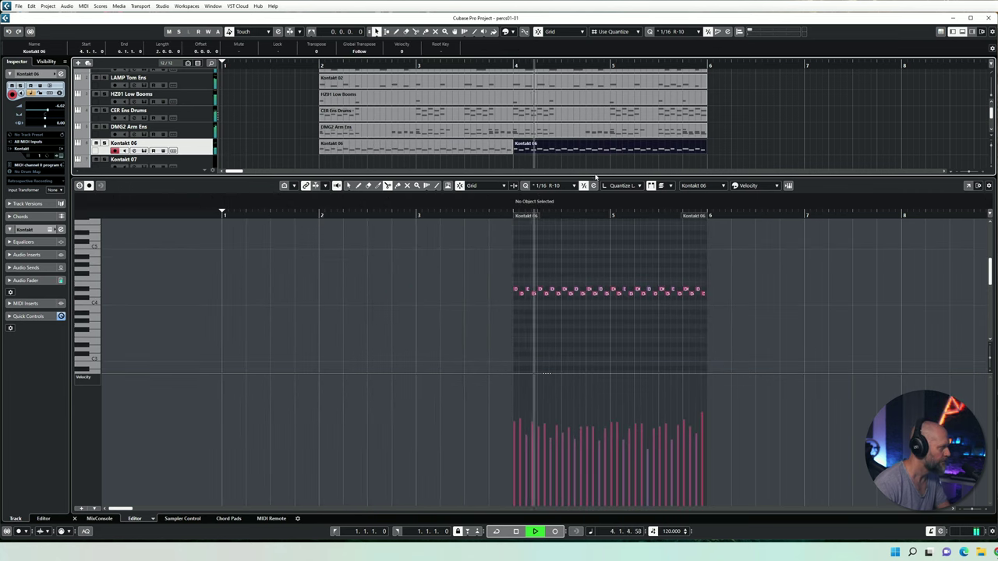
Join the two Kontakt 06 parts into one and layer copies of its notes at higher pitches.
{"action": "left_click", "coordinate": [498, 142]}
{"action": "key", "text": "1"}
{"action": "left_click", "coordinate": [513, 261]}
{"action": "key", "text": "1"}
{"action": "key", "text": "g"}
{"action": "left_click_drag", "start_coordinate": [638, 263], "coordinate": [252, 271]}
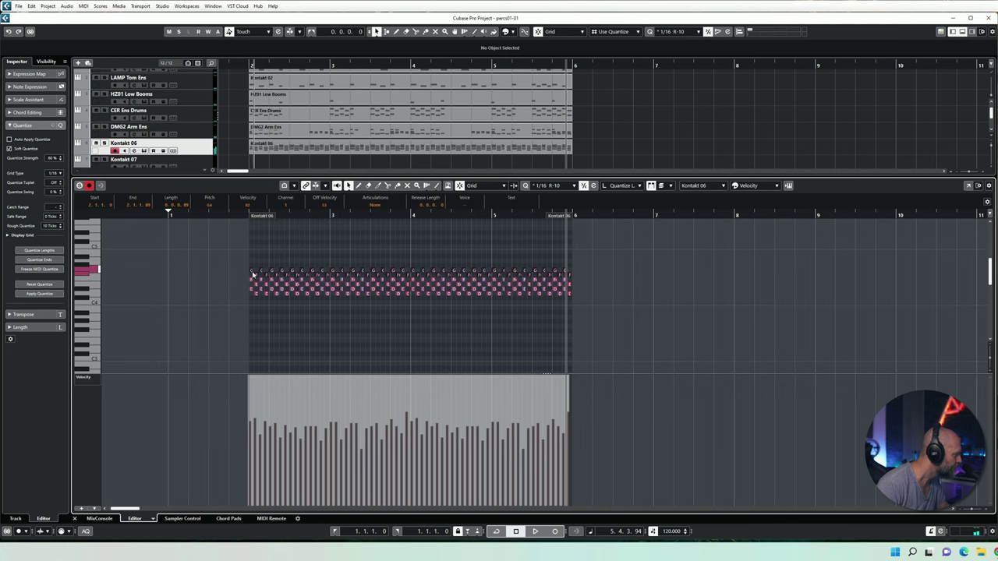
Play the Kontakt 06 part from bar 2 and scale the velocities of all its layered notes.
{"action": "left_click_drag", "start_coordinate": [244, 215], "coordinate": [315, 226]}
{"action": "key", "text": "space"}
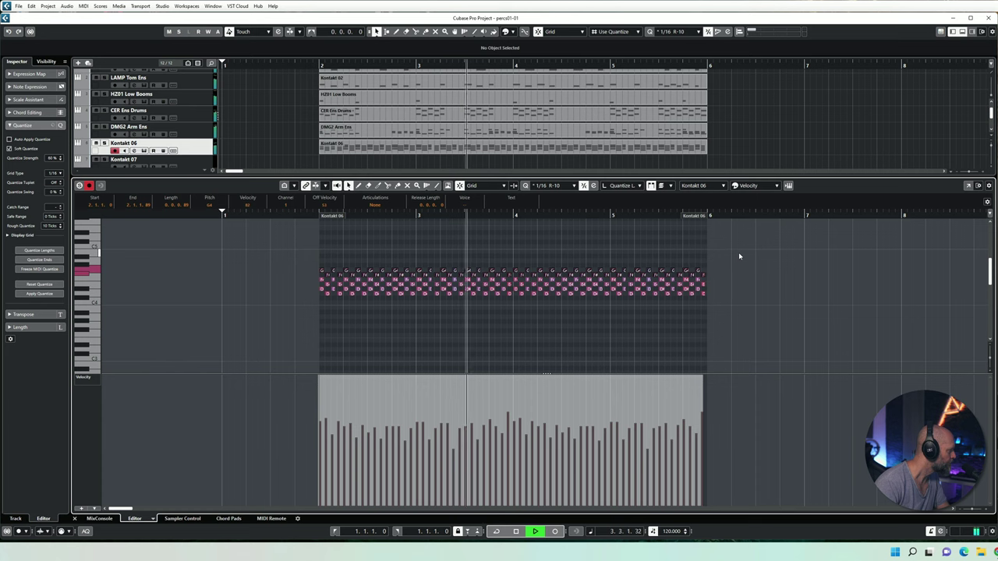
{"action": "left_click_drag", "start_coordinate": [757, 245], "coordinate": [305, 304]}
{"action": "left_click_drag", "start_coordinate": [304, 214], "coordinate": [304, 211]}
{"action": "left_click", "coordinate": [422, 316]}
{"action": "left_click_drag", "start_coordinate": [309, 249], "coordinate": [842, 335]}
{"action": "left_click_drag", "start_coordinate": [495, 378], "coordinate": [492, 409]}
{"action": "left_click_drag", "start_coordinate": [520, 378], "coordinate": [518, 360]}
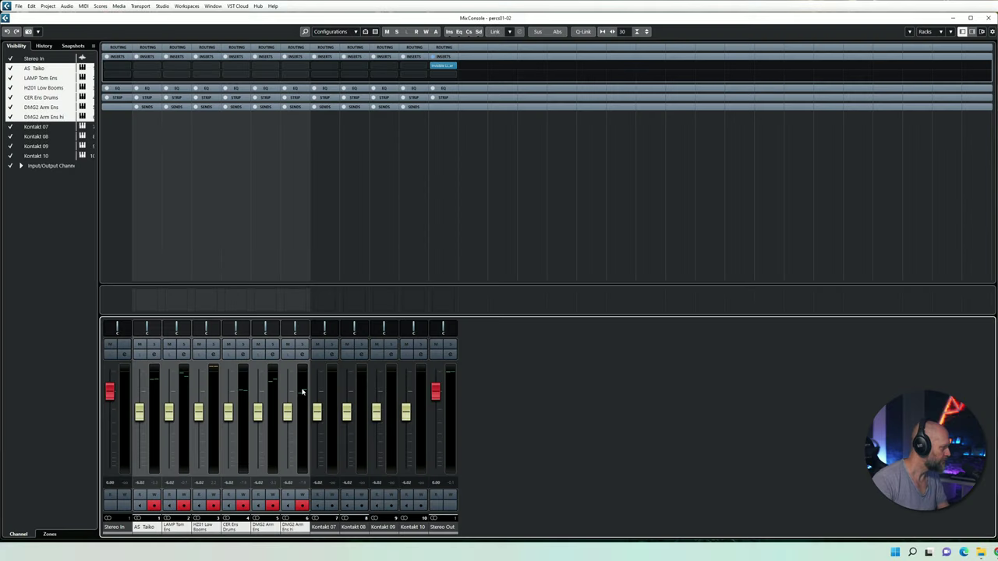
Add a stereo group channel named PERCS for the six selected drum channels, outputting to Stereo Out.
{"action": "right_click", "coordinate": [303, 392]}
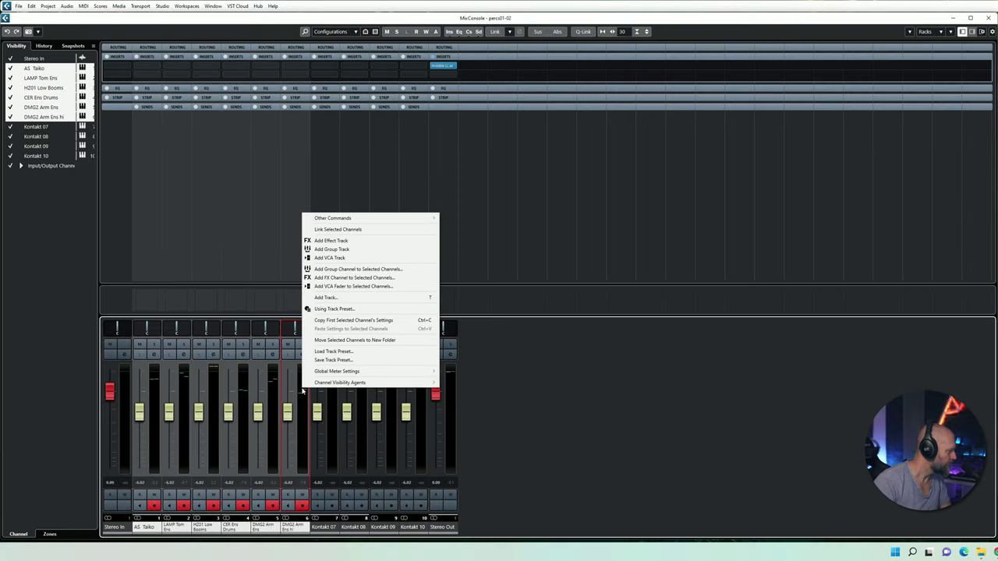
{"action": "left_click", "coordinate": [341, 270]}
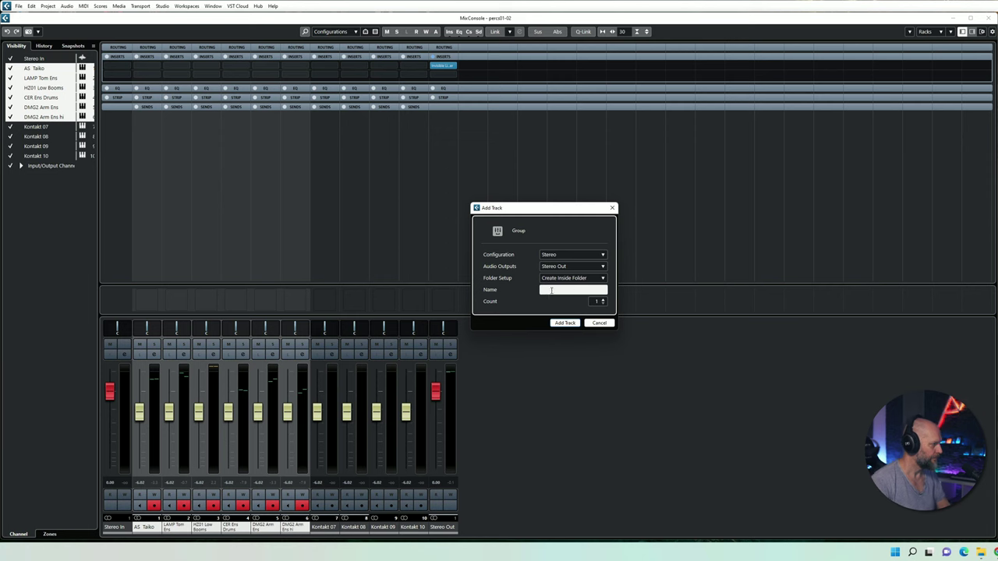
{"action": "key", "text": "Return"}
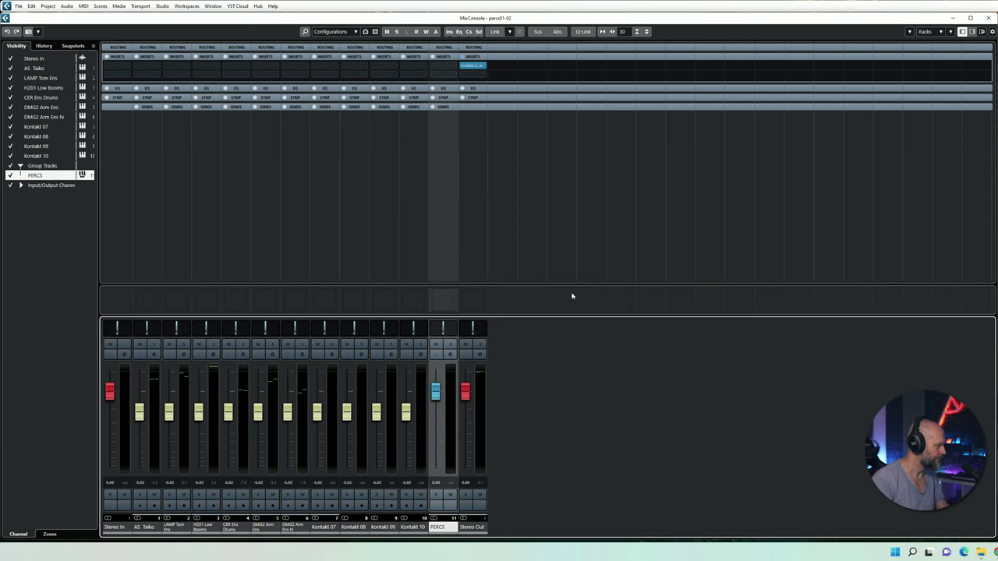
Set the cycle range to the six drum parts, from bar 2 to bar 6, and play it looped.
{"action": "key", "text": "F3"}
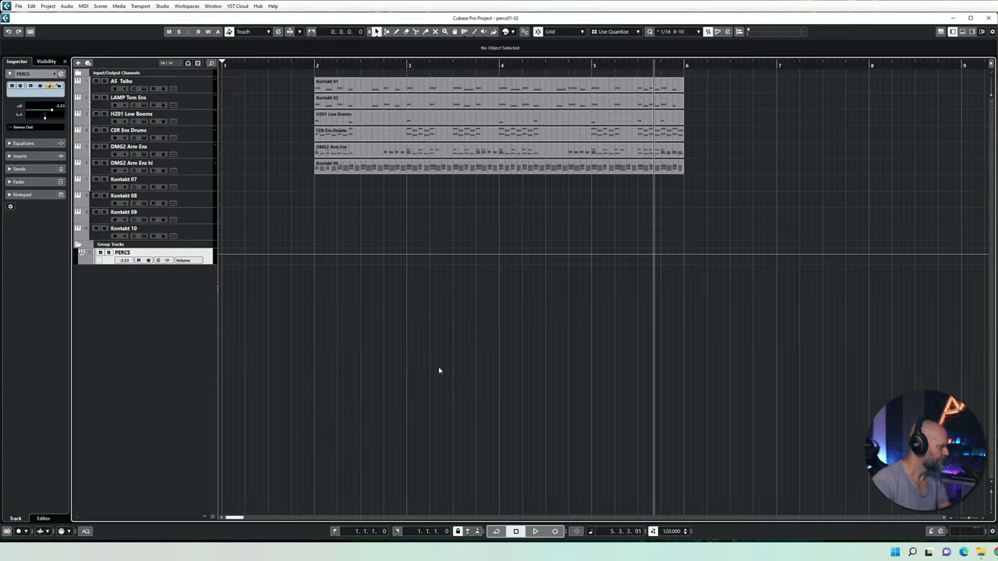
{"action": "left_click_drag", "start_coordinate": [304, 70], "coordinate": [523, 187]}
{"action": "key", "text": "p"}
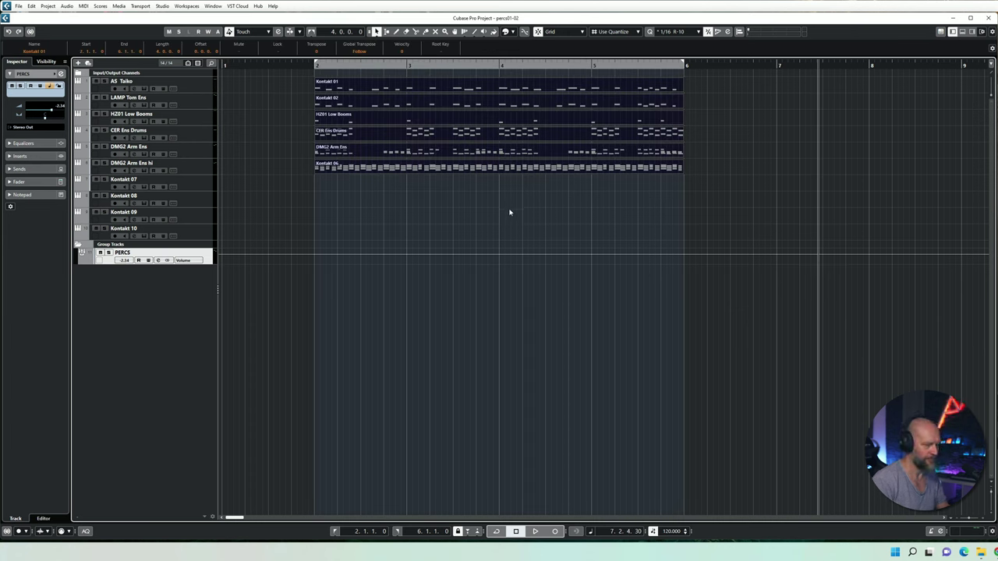
{"action": "key", "text": "slash"}
{"action": "key", "text": "space"}
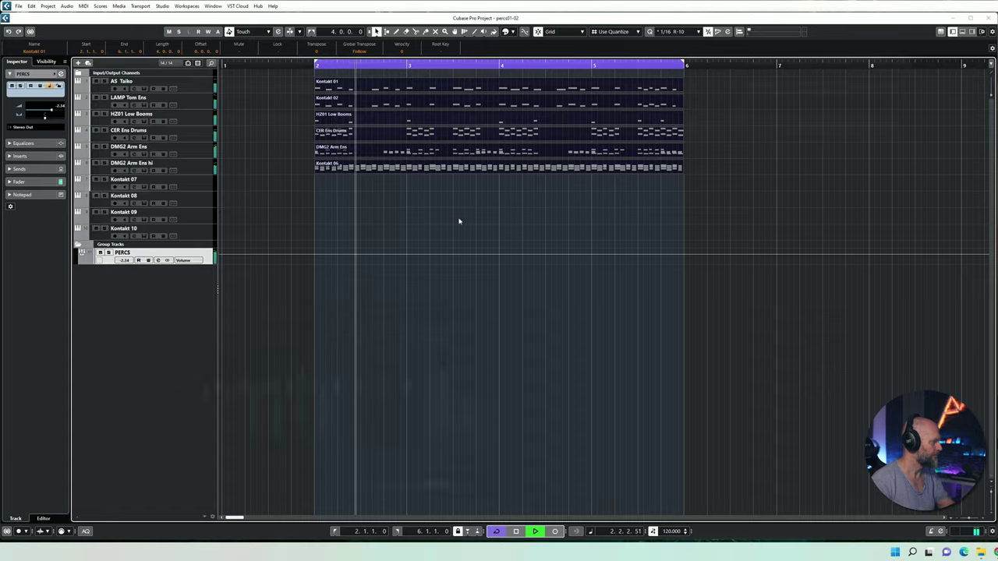
Cut the PERCS group by about 12 dB near 190 Hz with Infinity EQ and compare it with the bypassed sound.
{"action": "key", "text": "F3"}
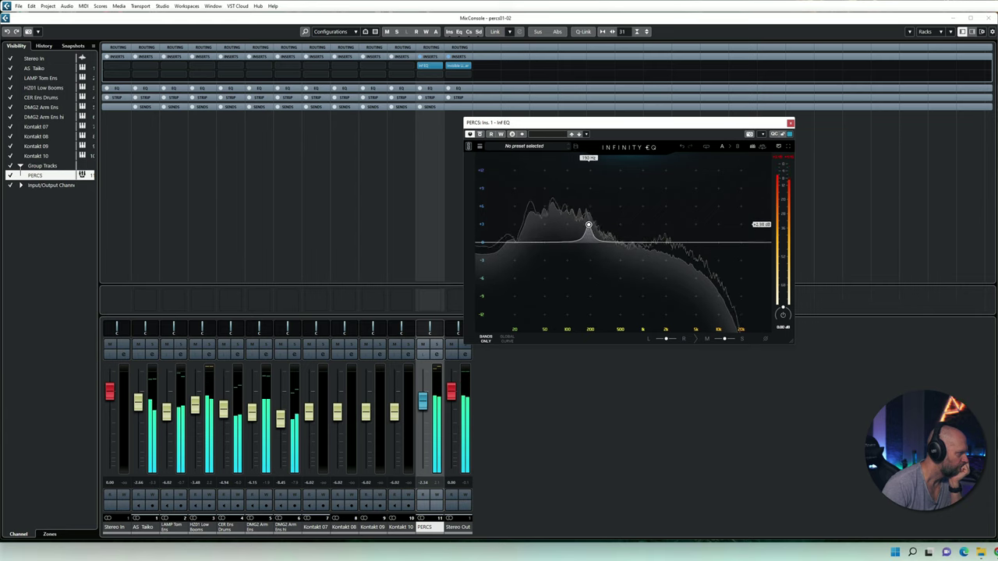
{"action": "left_click_drag", "start_coordinate": [580, 196], "coordinate": [587, 278]}
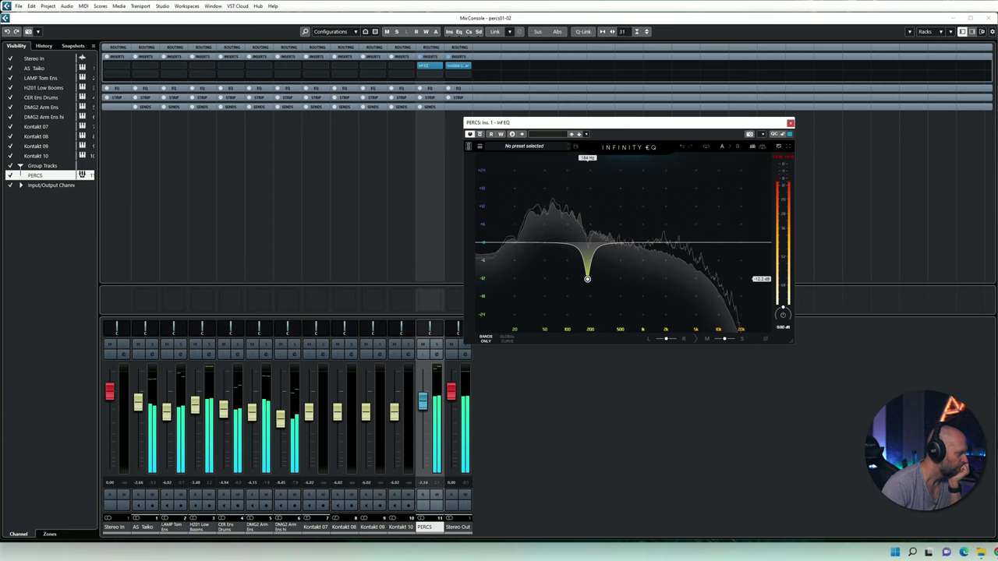
{"action": "left_click", "coordinate": [479, 134]}
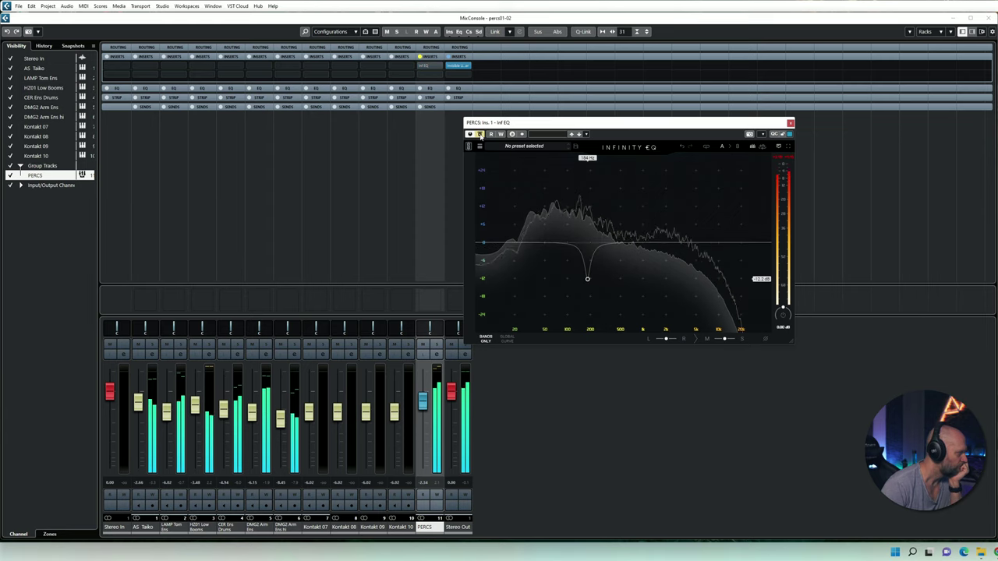
{"action": "left_click", "coordinate": [480, 134]}
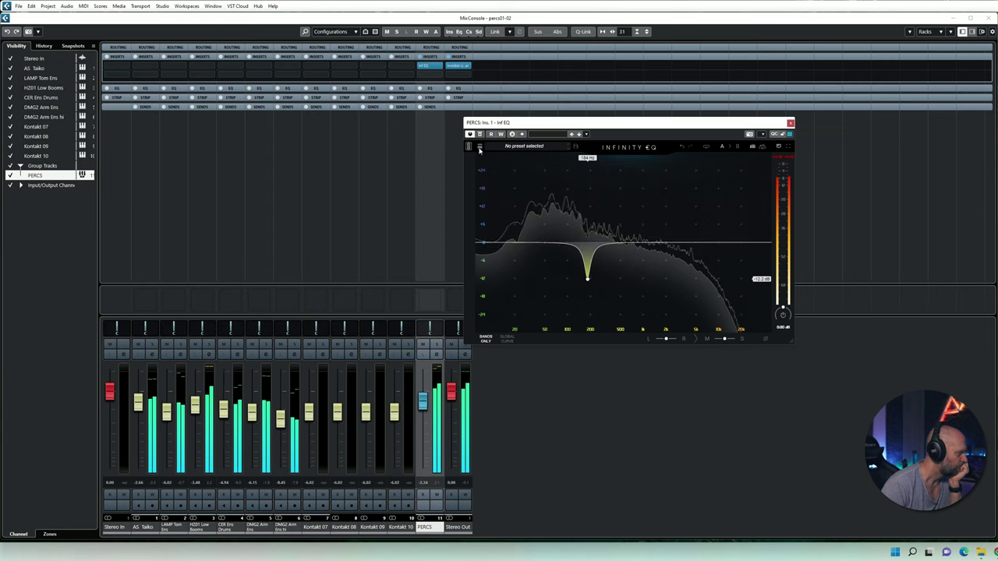
{"action": "left_click", "coordinate": [790, 123]}
{"action": "left_click", "coordinate": [614, 199]}
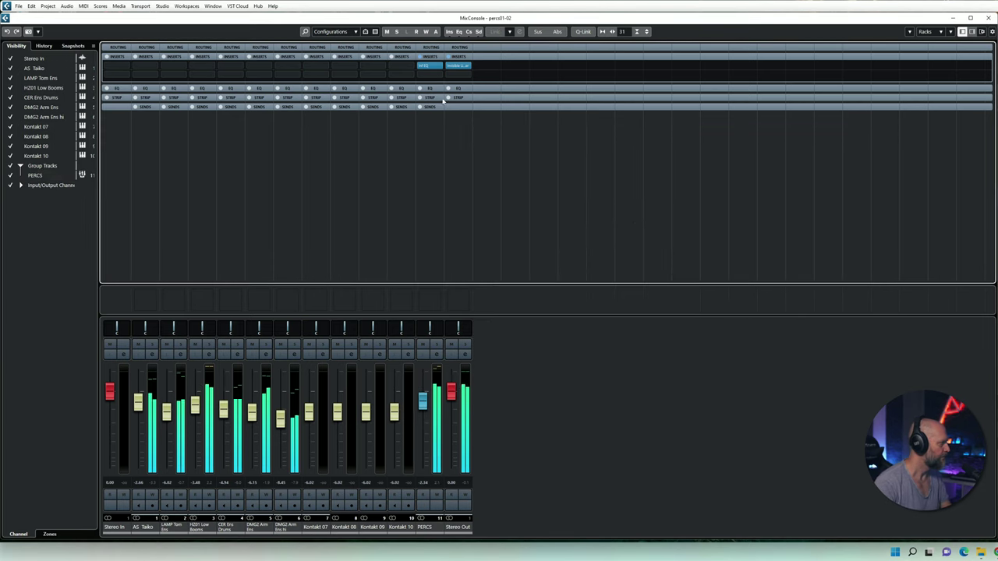
Add Fresh Air to the PERCS group's second insert slot with High Air at 40 and Mid Air at 22.
{"action": "left_click", "coordinate": [431, 75]}
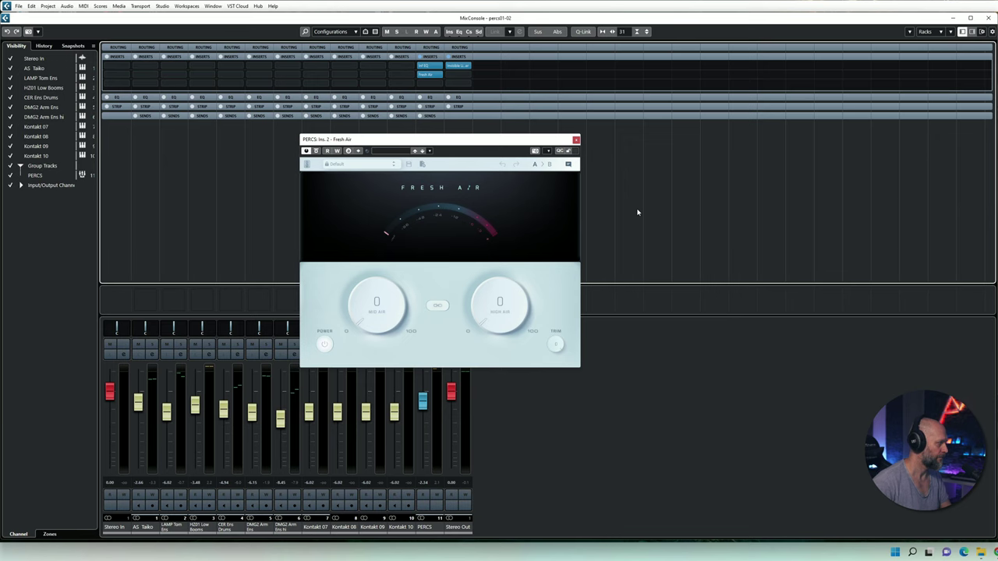
{"action": "key", "text": "space"}
{"action": "mouse_move", "coordinate": [500, 305]}
{"action": "left_mouse_down"}
{"action": "mouse_move", "coordinate": [510, 216]}
{"action": "mouse_move", "coordinate": [504, 290]}
{"action": "left_mouse_up"}
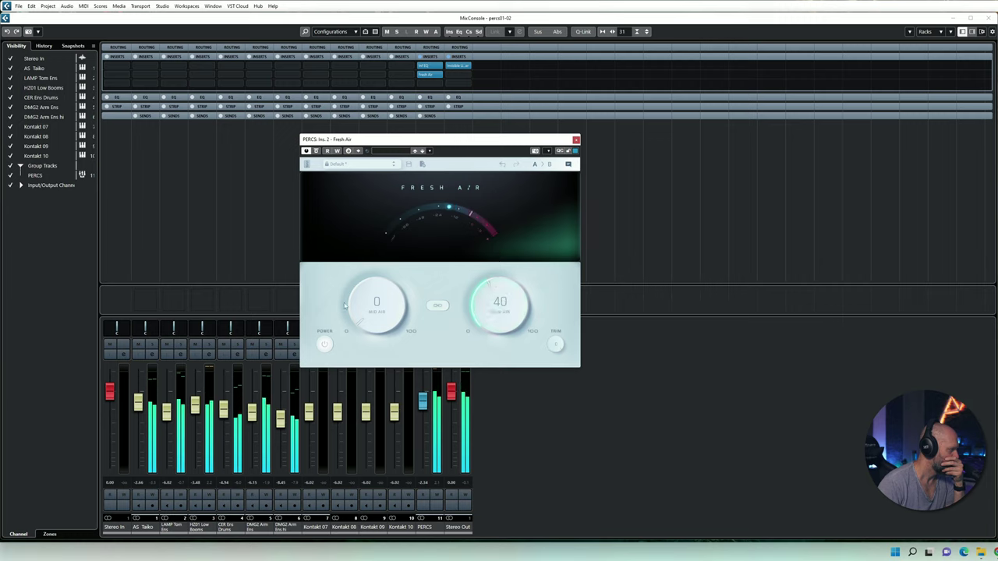
{"action": "left_click_drag", "start_coordinate": [365, 314], "coordinate": [368, 270]}
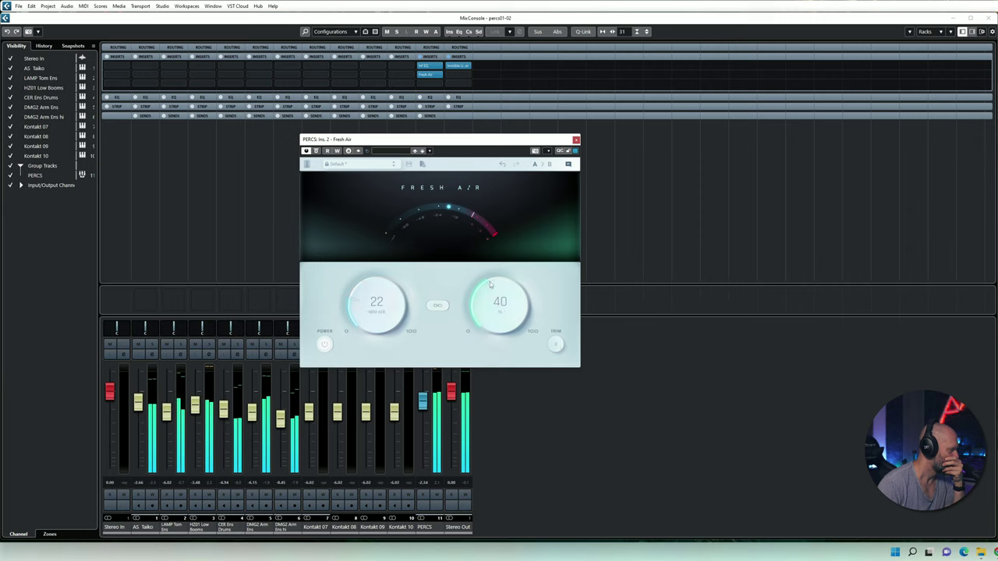
{"action": "left_click", "coordinate": [575, 140]}
Move Fresh Air to the PERCS group's third insert slot and load Virtual Mix Rack with a Custom Opto module in the second.
{"action": "left_click_drag", "start_coordinate": [429, 74], "coordinate": [431, 85]}
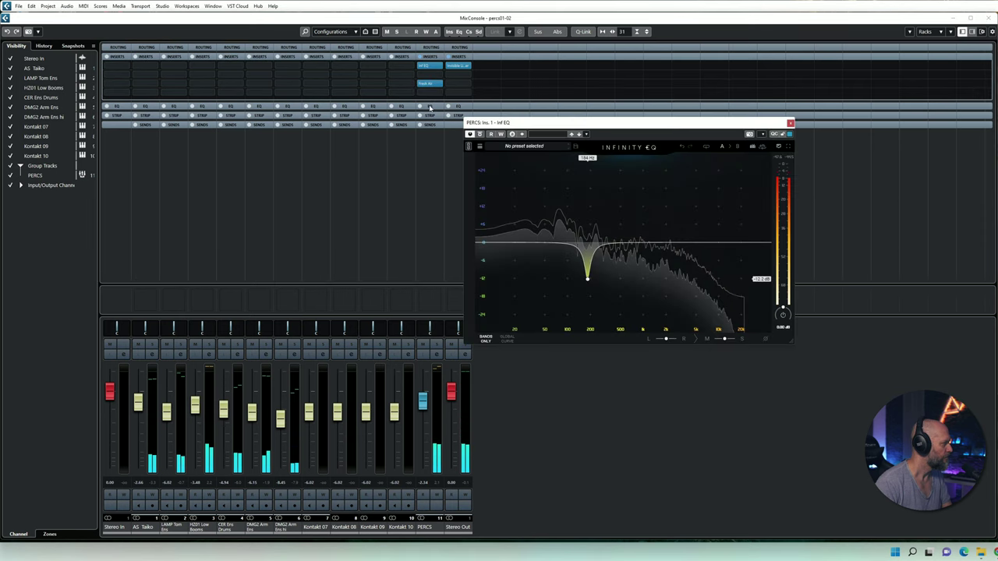
{"action": "left_click", "coordinate": [789, 123]}
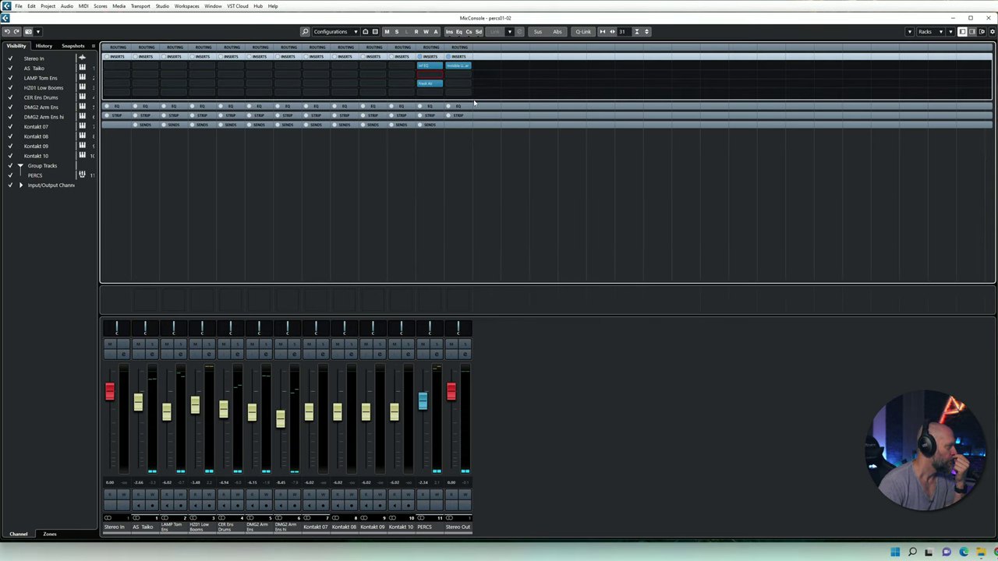
{"action": "left_click", "coordinate": [429, 75]}
{"action": "left_click_drag", "start_coordinate": [483, 6], "coordinate": [464, 87]}
{"action": "scroll", "coordinate": [358, 264], "scroll_direction": "down", "scroll_amount": 3}
{"action": "scroll", "coordinate": [358, 264], "scroll_direction": "down", "scroll_amount": 3}
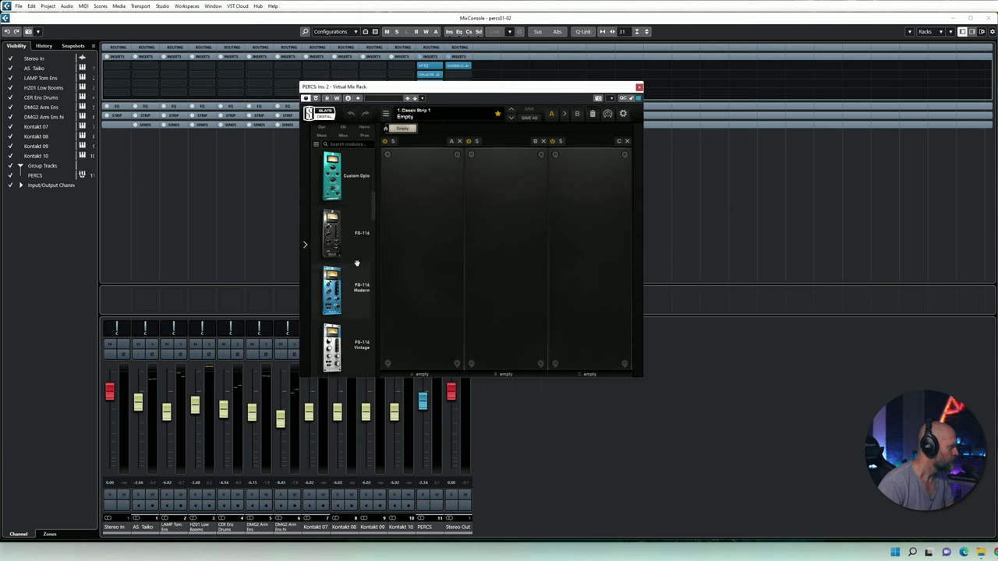
{"action": "scroll", "coordinate": [356, 261], "scroll_direction": "up", "scroll_amount": 1}
{"action": "left_click_drag", "start_coordinate": [351, 227], "coordinate": [432, 221]}
{"action": "key", "text": "space"}
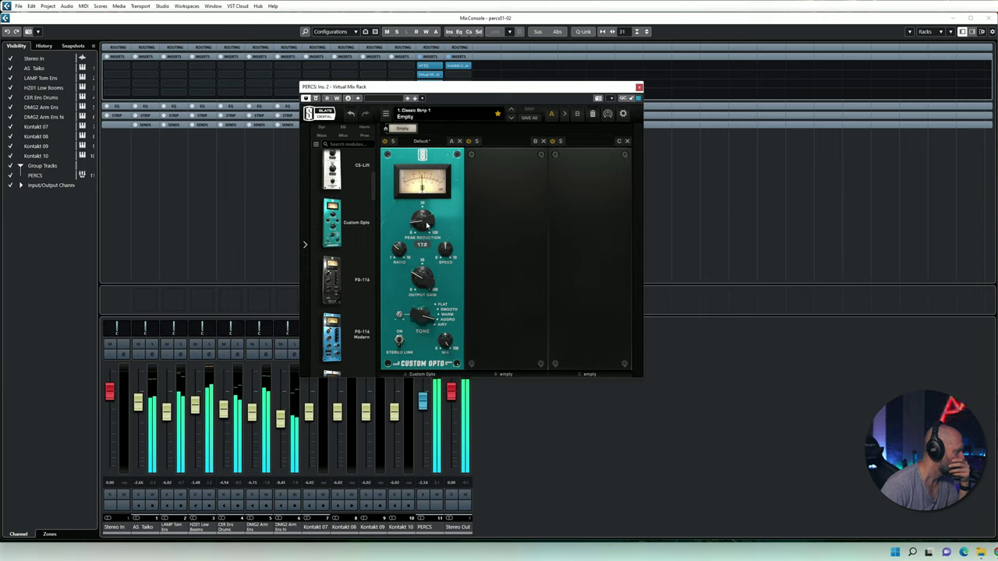
{"action": "left_click", "coordinate": [638, 87]}
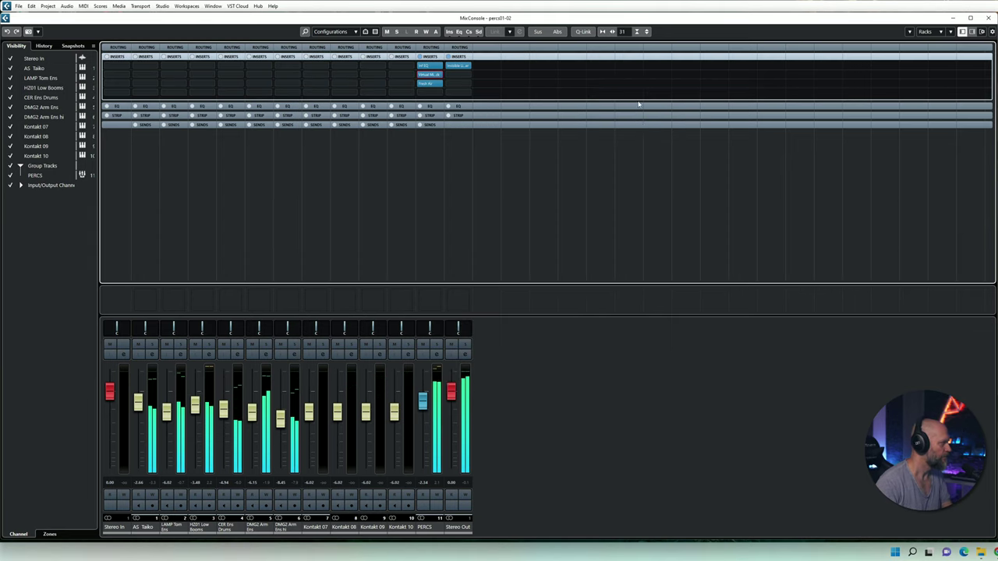